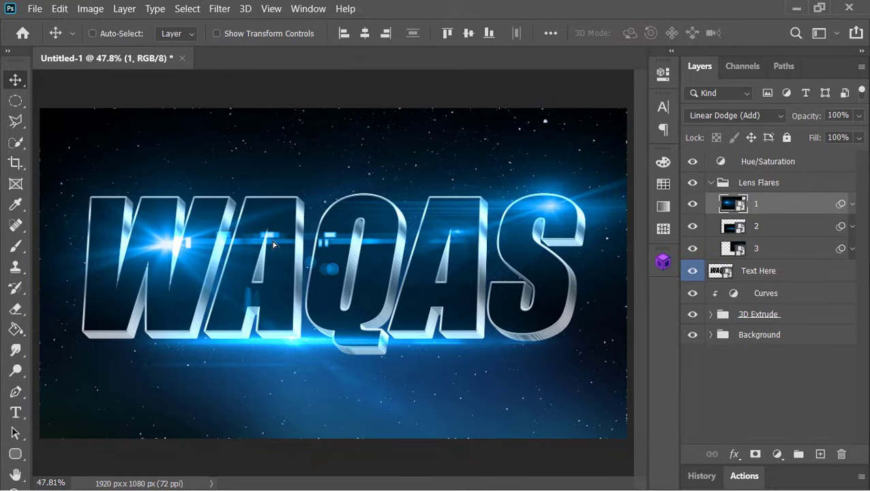
Reposition the first two lens flares and close the Text.psb smart object
drag(272, 244, 201, 198)
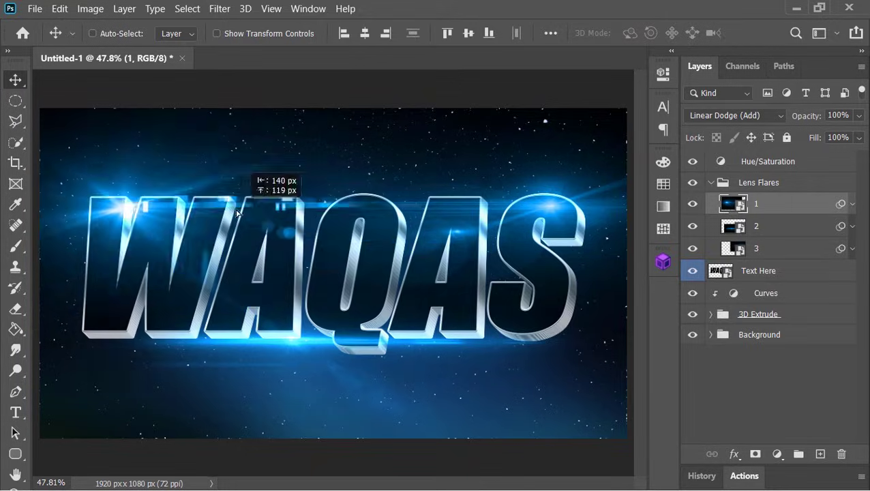
click(756, 248)
drag(361, 368, 536, 234)
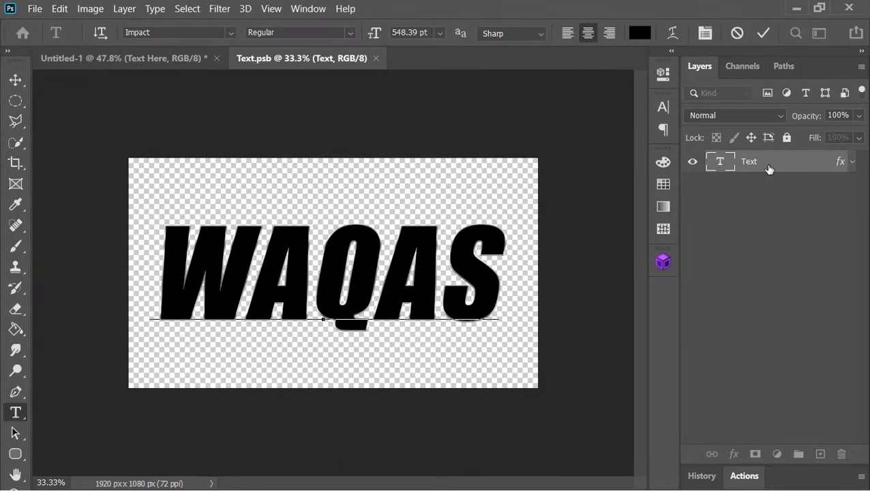
click(383, 58)
click(390, 208)
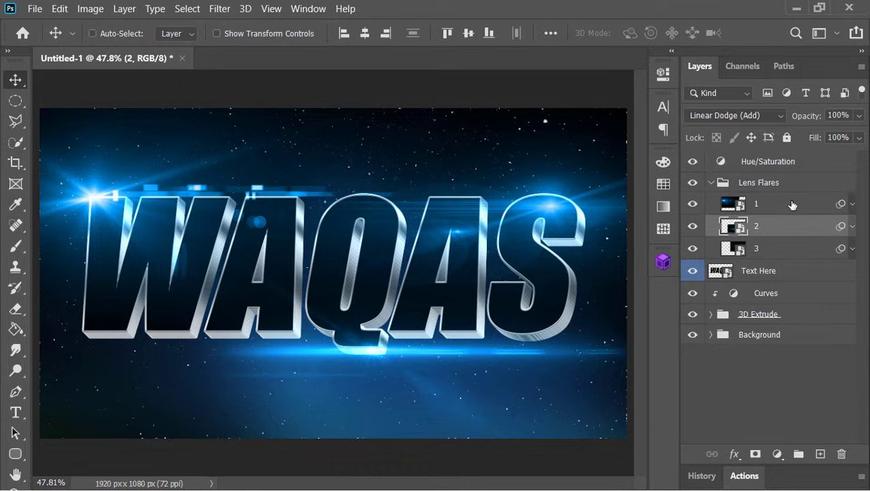
Shift the third lens flare right beside the S and zoom out on the artwork
click(757, 249)
drag(529, 232, 556, 232)
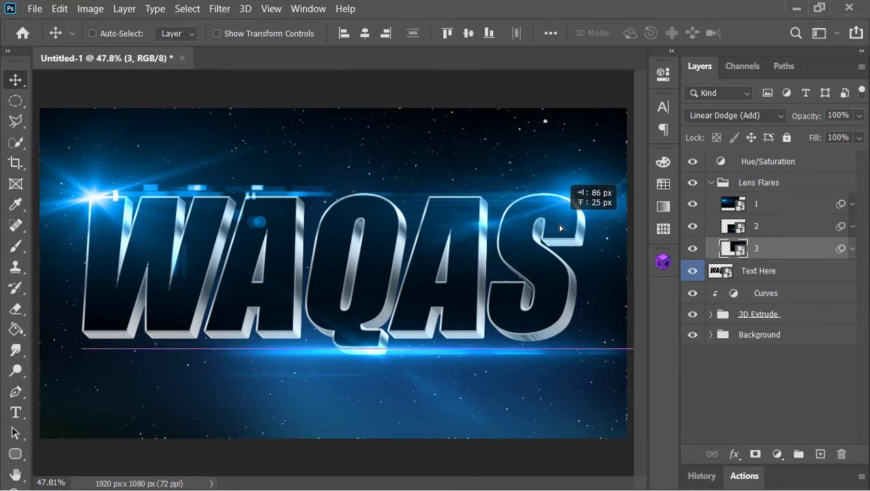
click(742, 166)
key(ctrl+minus)
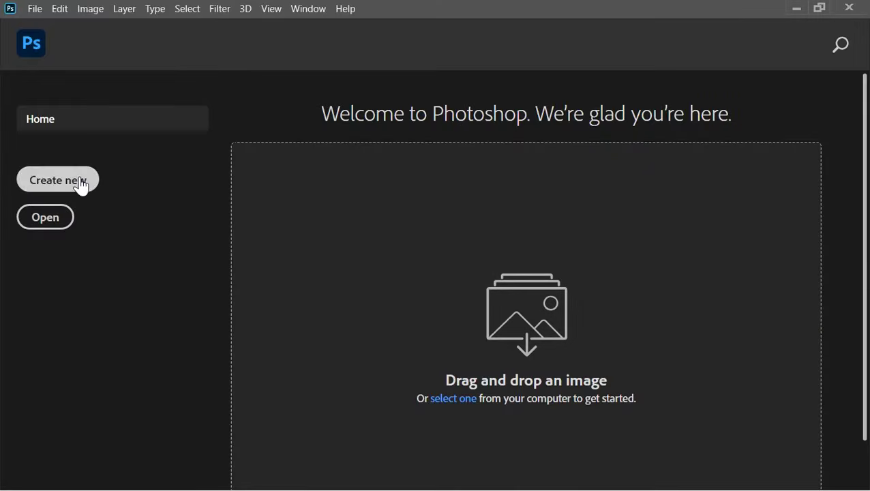
Create a new 1920×1080 document at 72 ppi
click(82, 186)
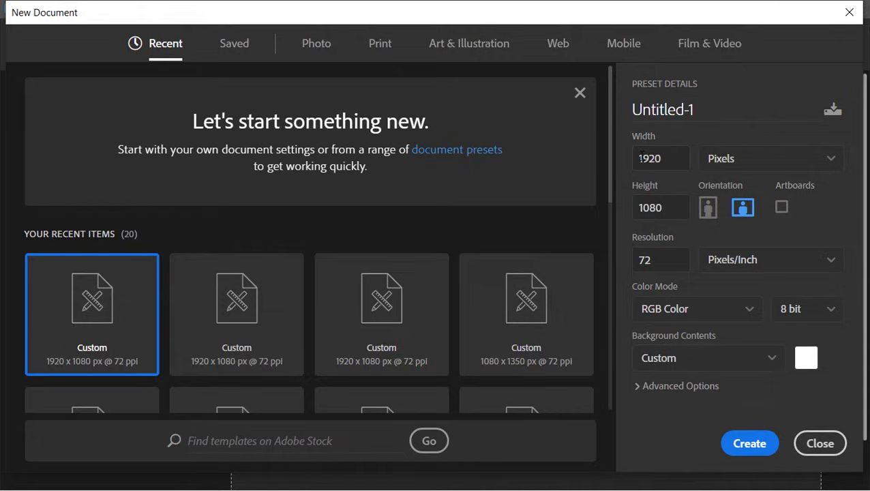
drag(641, 156, 662, 156)
key(Tab)
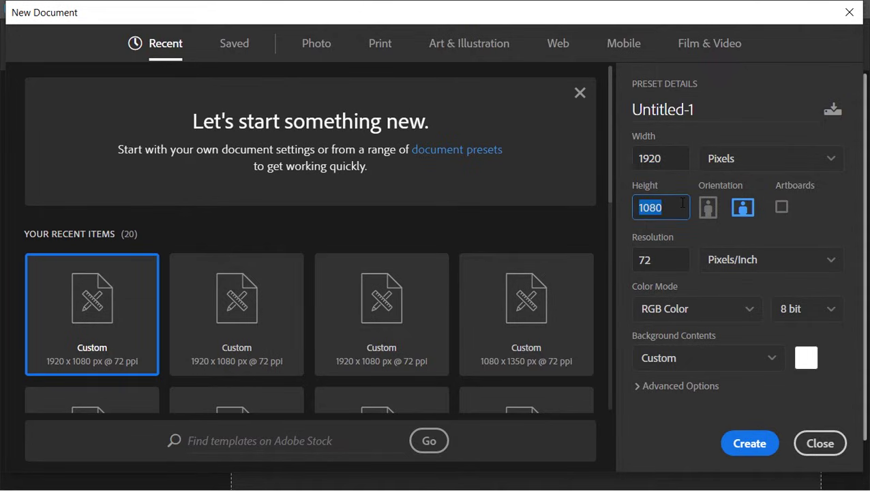
key(Tab)
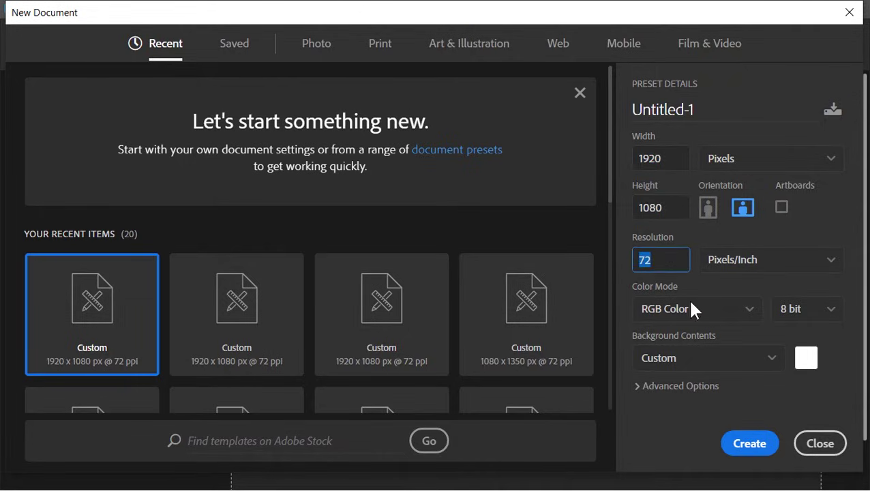
click(749, 444)
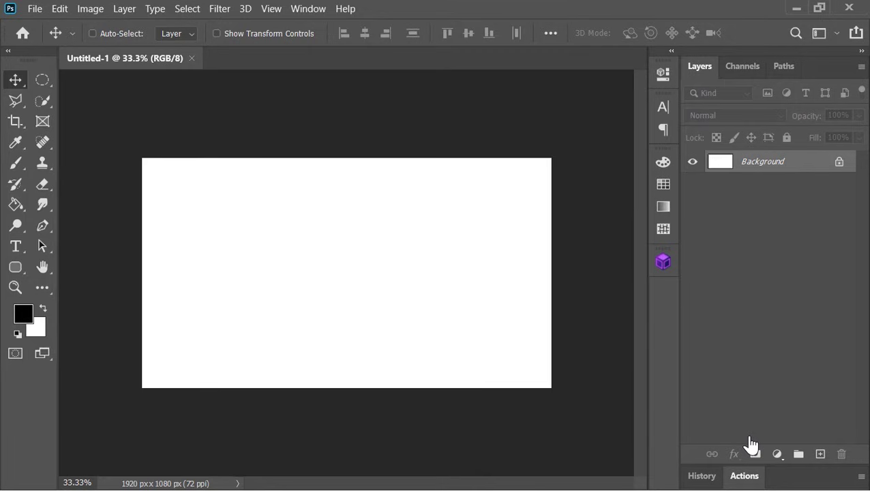
Add a layer named Stars, fill it black, and delete the white Background layer
click(820, 454)
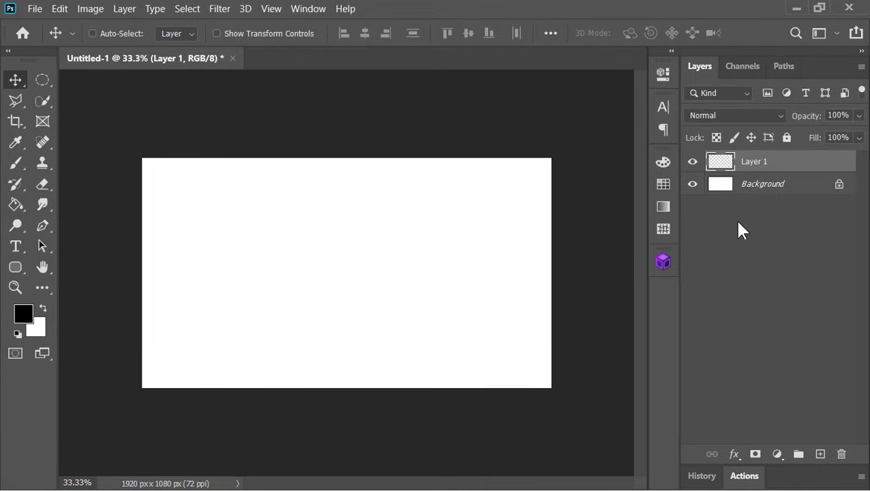
double_click(755, 161)
text(Stars)
key(Return)
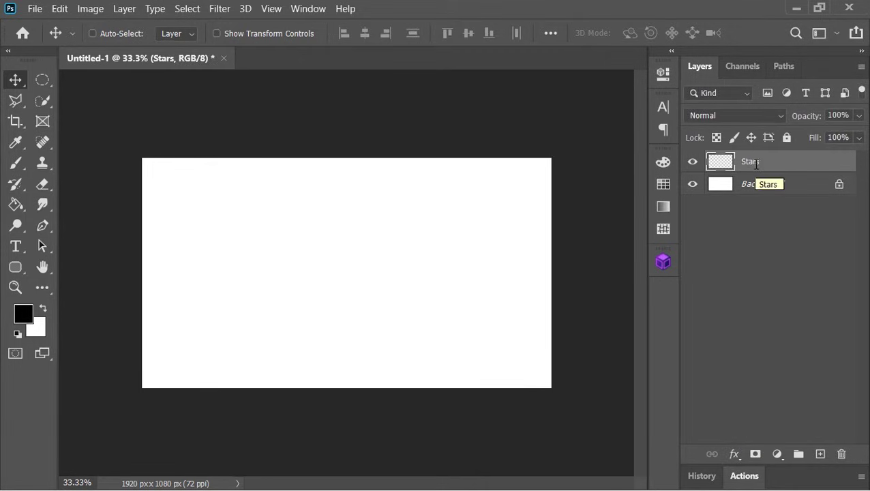
click(16, 204)
click(53, 217)
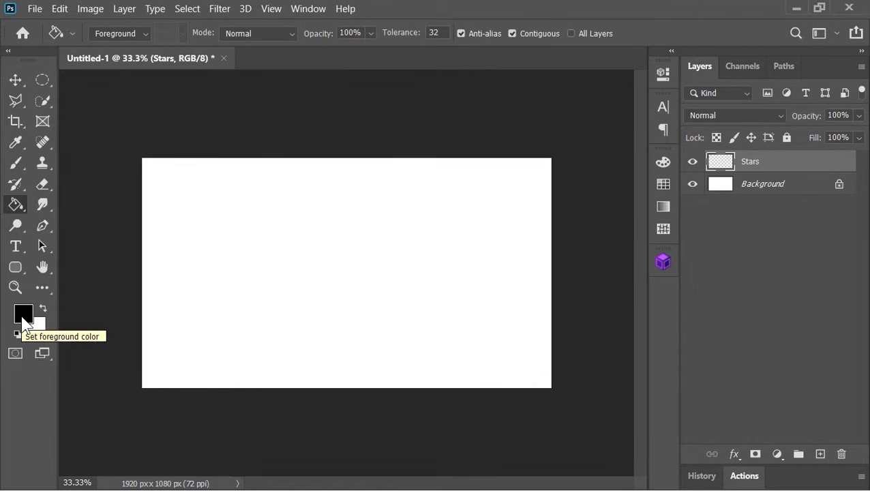
click(303, 278)
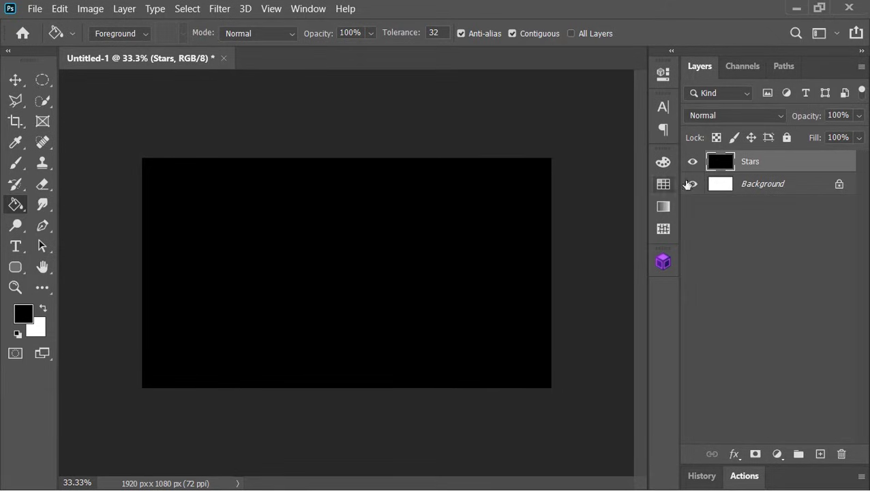
drag(758, 185, 838, 451)
Convert Stars to a smart object and add 70% Gaussian monochromatic noise
key(v)
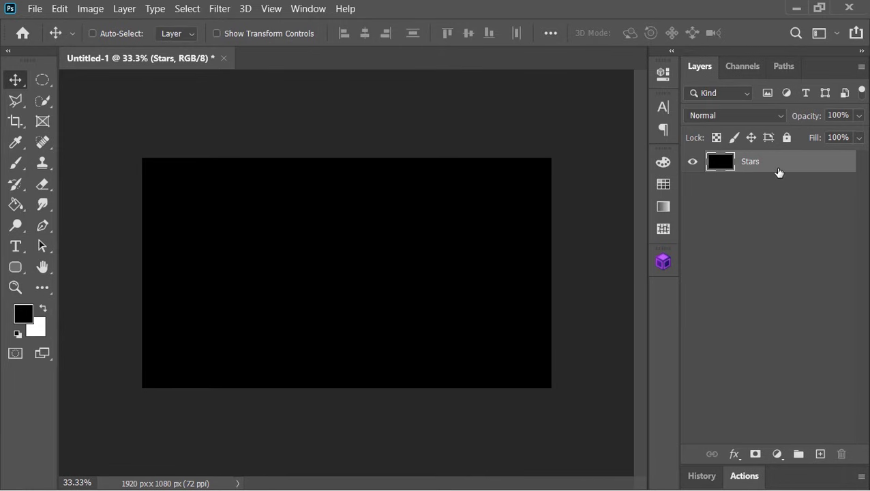
right_click(780, 172)
click(675, 221)
click(230, 11)
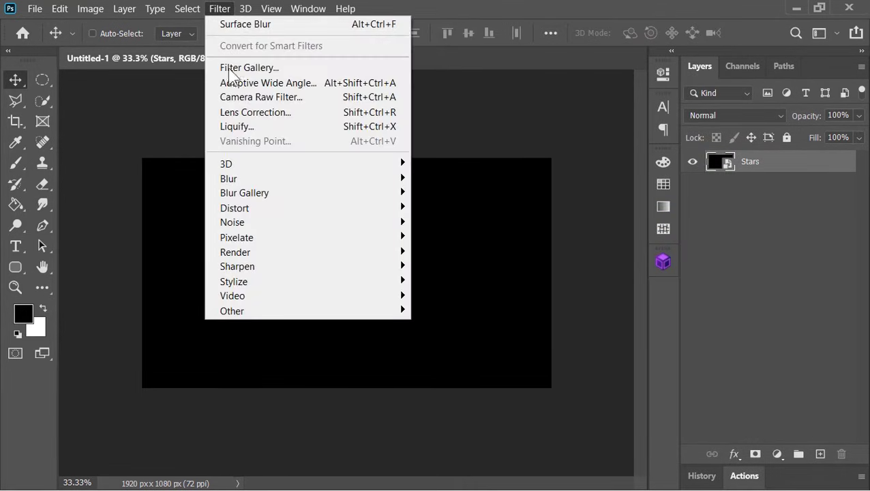
click(446, 221)
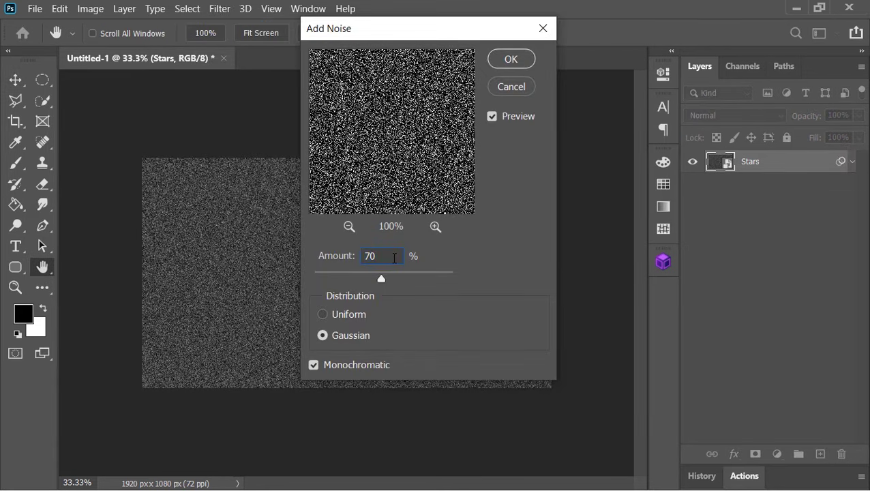
click(513, 60)
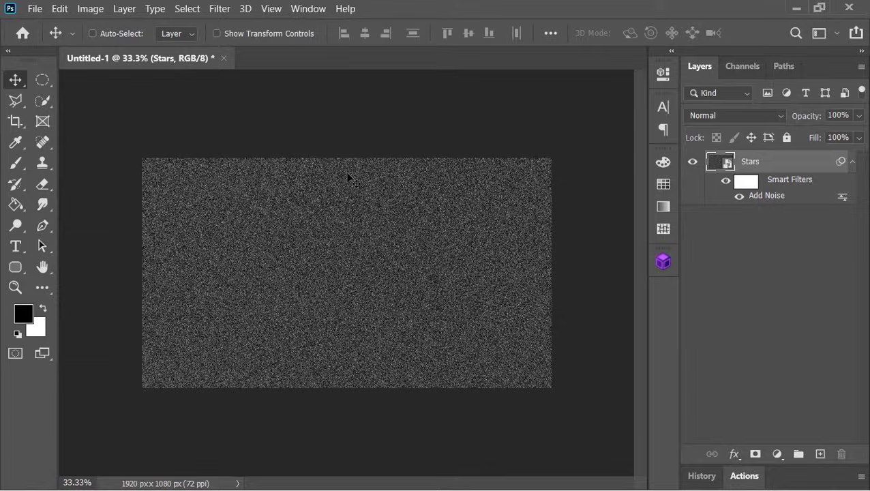
Apply a 2.0 px Gaussian Blur and a Threshold of 108 to the stars
click(227, 10)
mouse_move(229, 179)
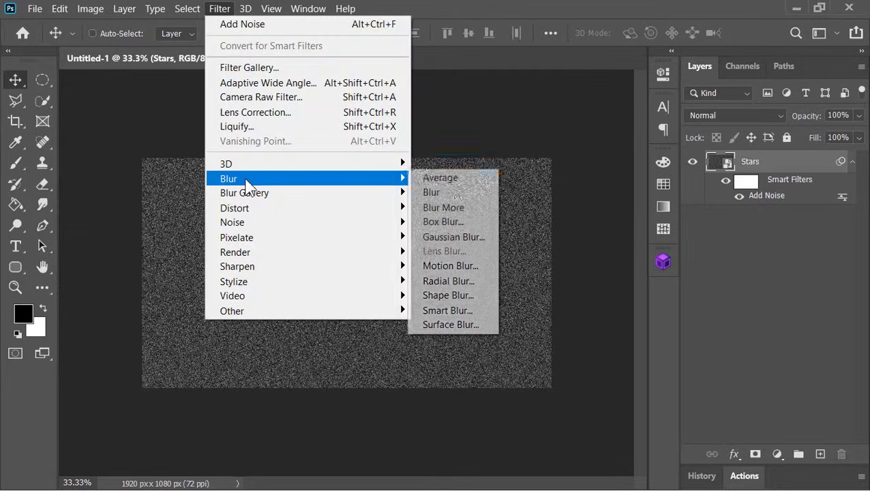
click(468, 235)
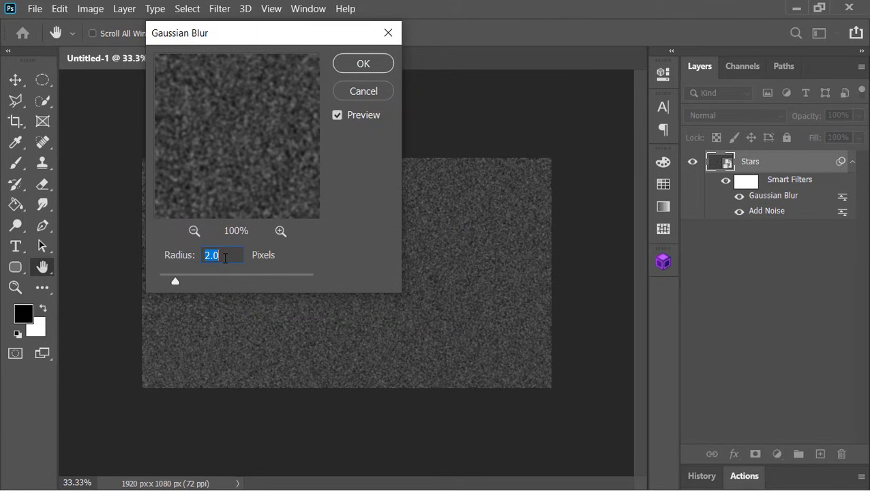
click(356, 66)
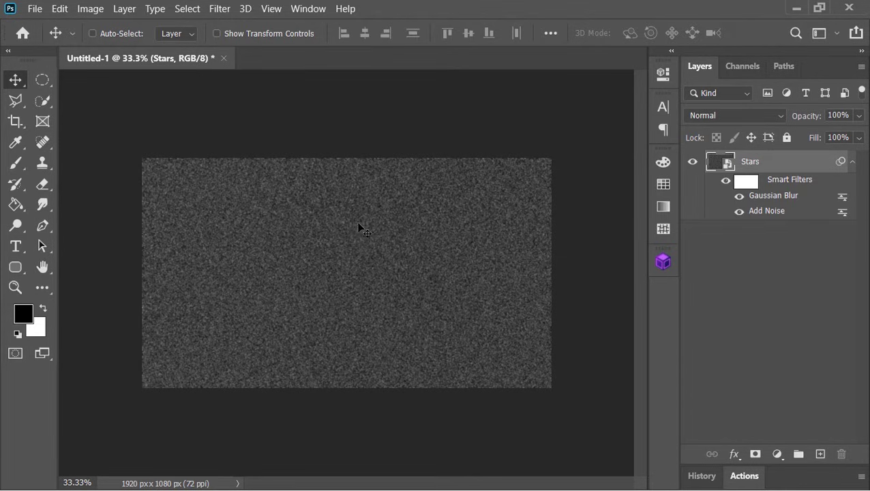
click(90, 8)
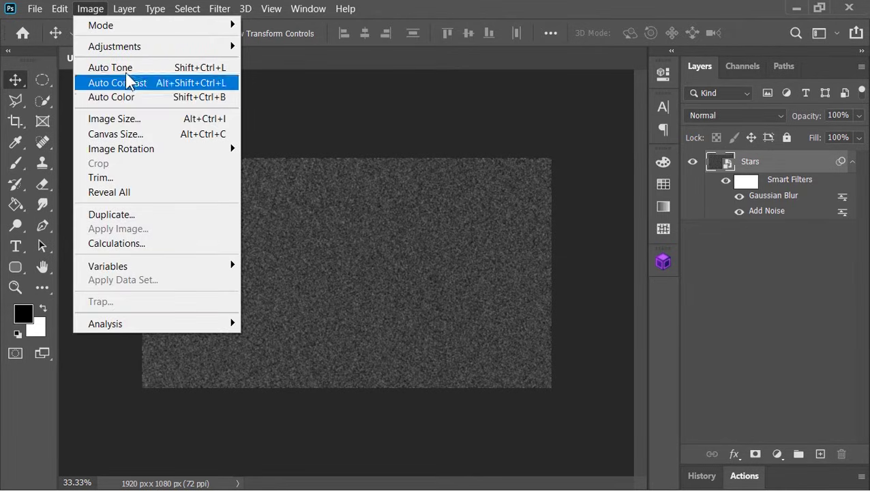
click(290, 253)
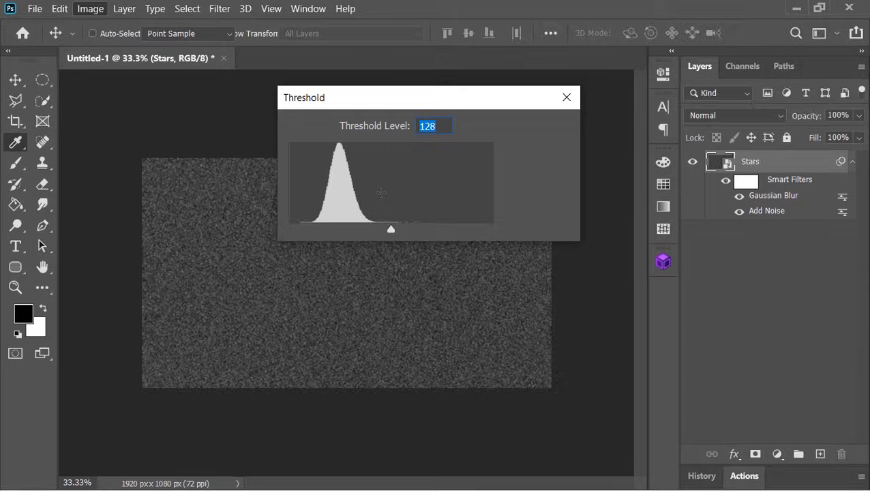
drag(391, 229, 369, 229)
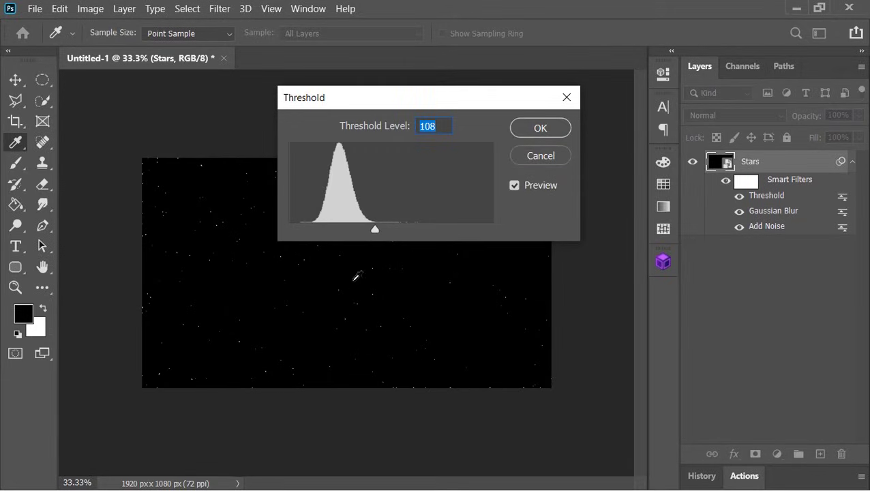
click(540, 130)
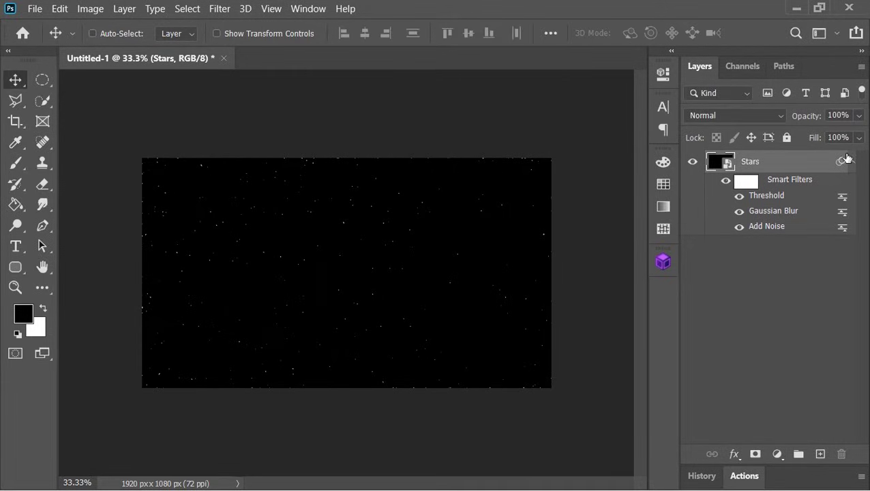
Drag the Color space image from the assets folder into the document
key(alt+Tab)
key(Tab)
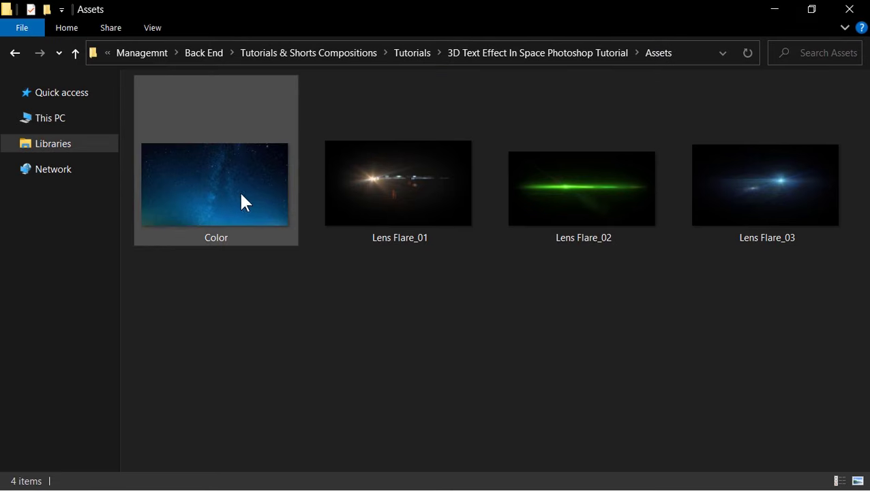
key(alt+Tab)
mouse_move(240, 194)
mouse_down()
mouse_move(367, 341)
mouse_move(422, 300)
mouse_up()
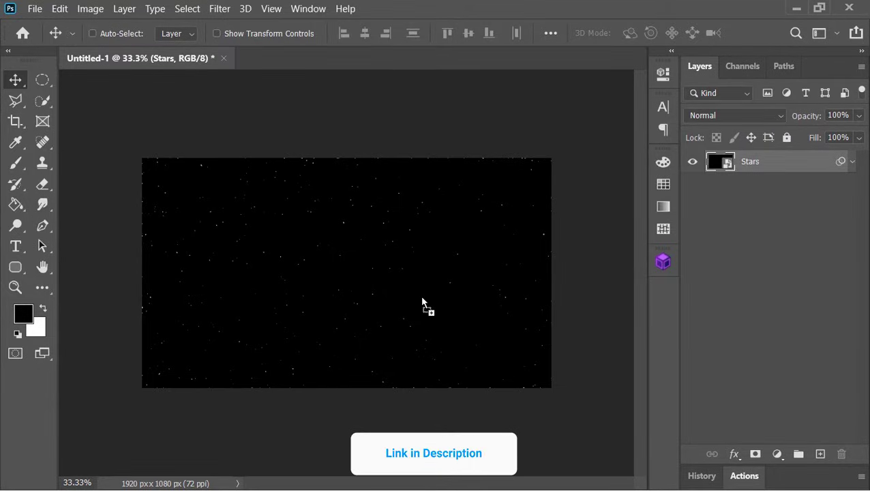
Place the Color image over the whole canvas and set it to Screen blending
drag(422, 301, 421, 300)
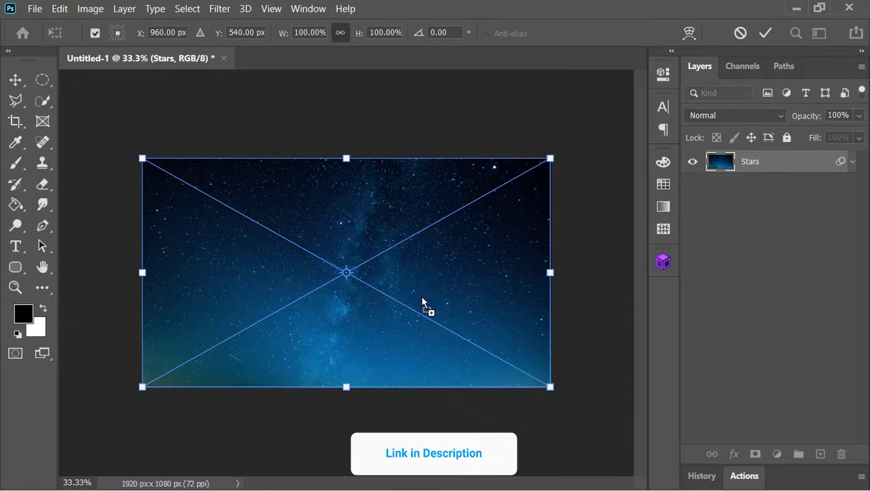
click(765, 33)
click(749, 114)
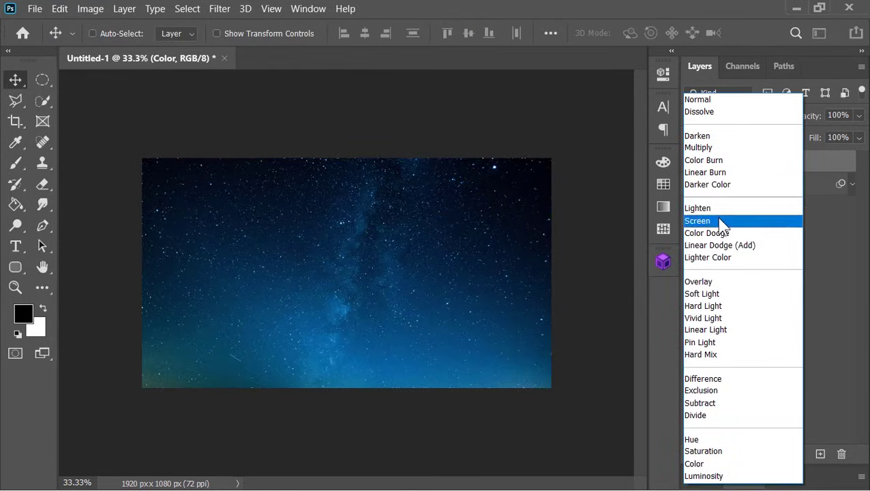
click(719, 219)
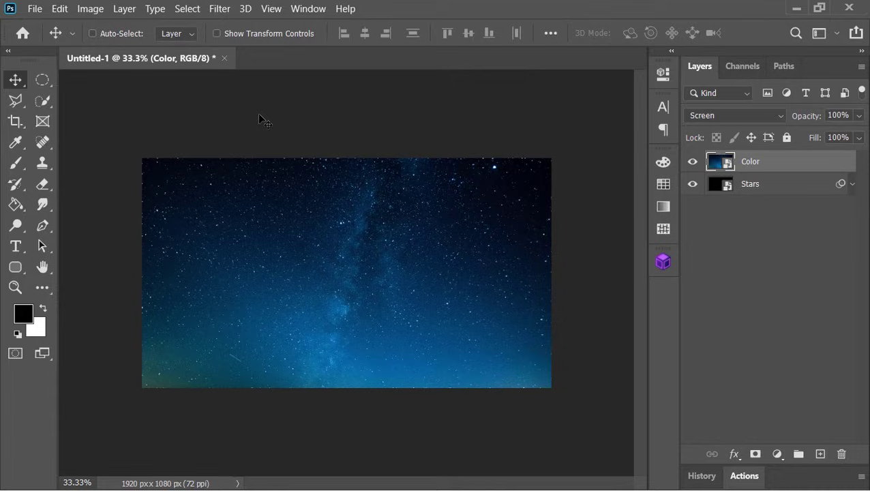
Apply a Surface Blur with radius 100 to the Color layer
click(219, 9)
mouse_move(273, 179)
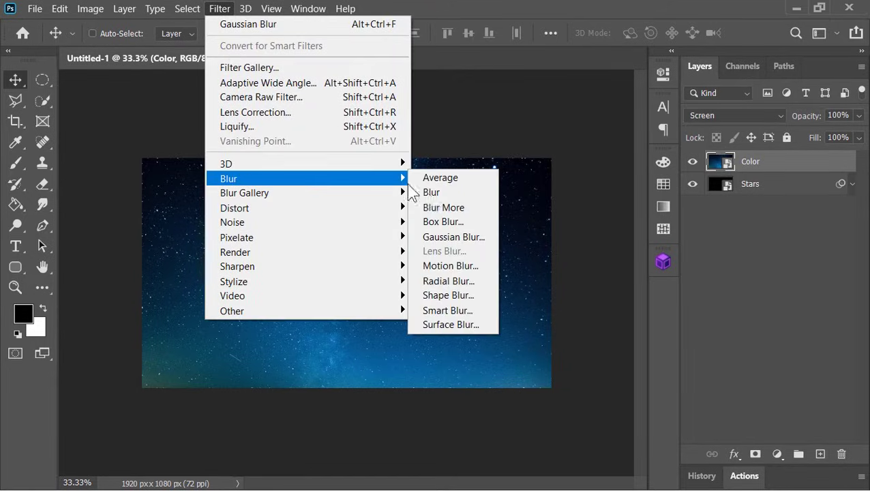
click(467, 325)
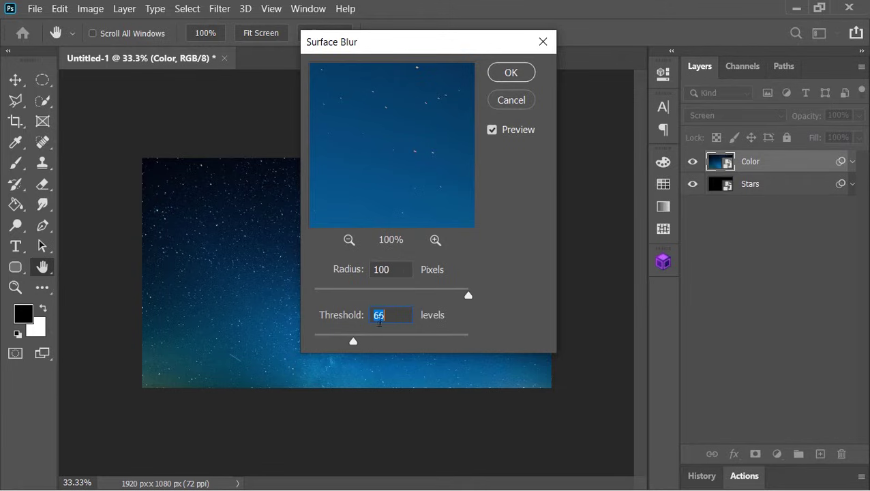
text(6)
key(Return)
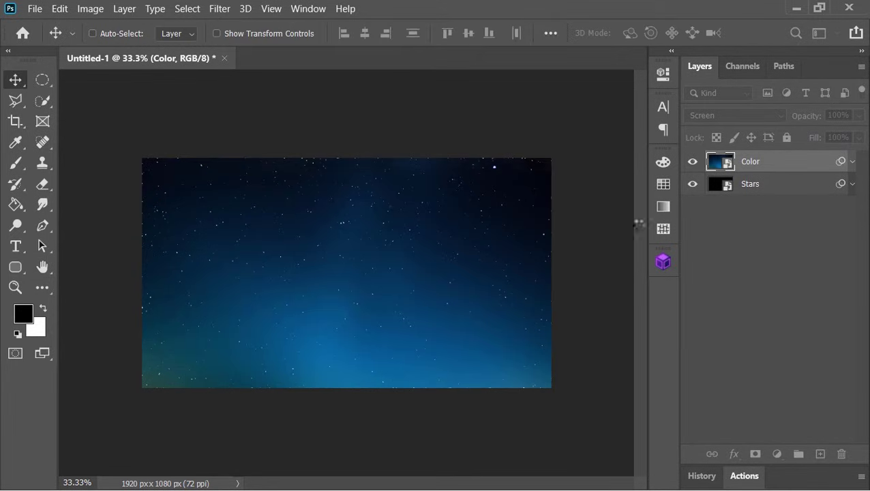
Add a Curves layer clipped to Color with a darkening S-curve
click(777, 454)
click(766, 248)
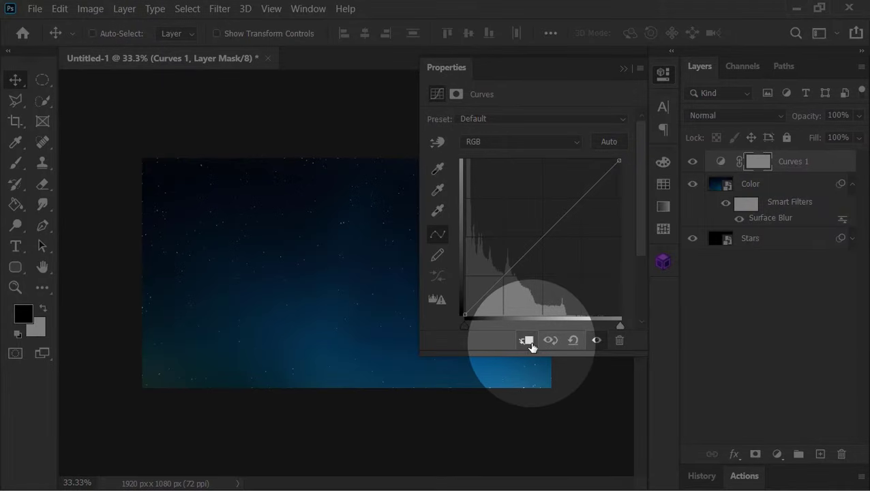
click(527, 341)
drag(526, 253, 526, 290)
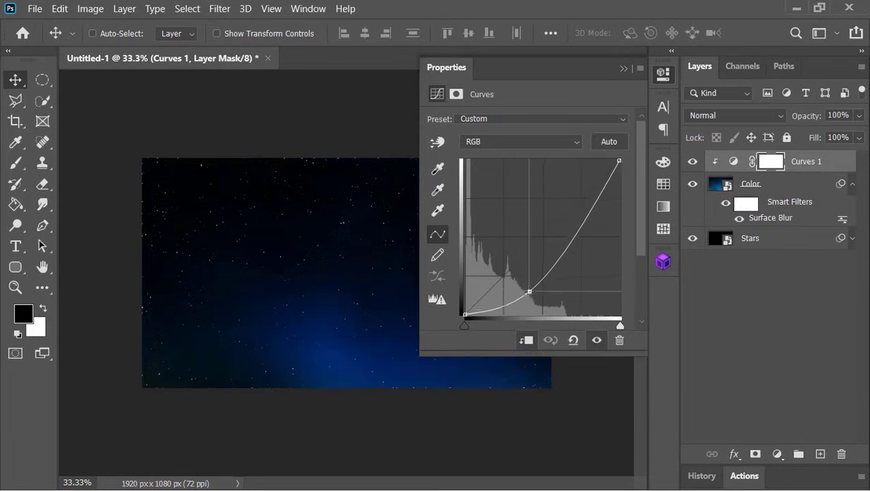
drag(584, 217, 583, 206)
click(621, 67)
click(852, 183)
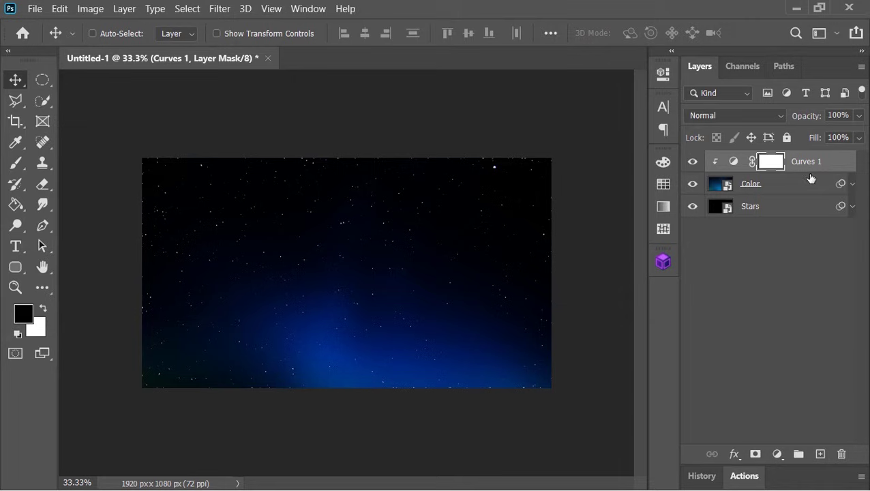
Add a clipped Hue/Saturation layer with saturation -30 and hue -8
click(778, 454)
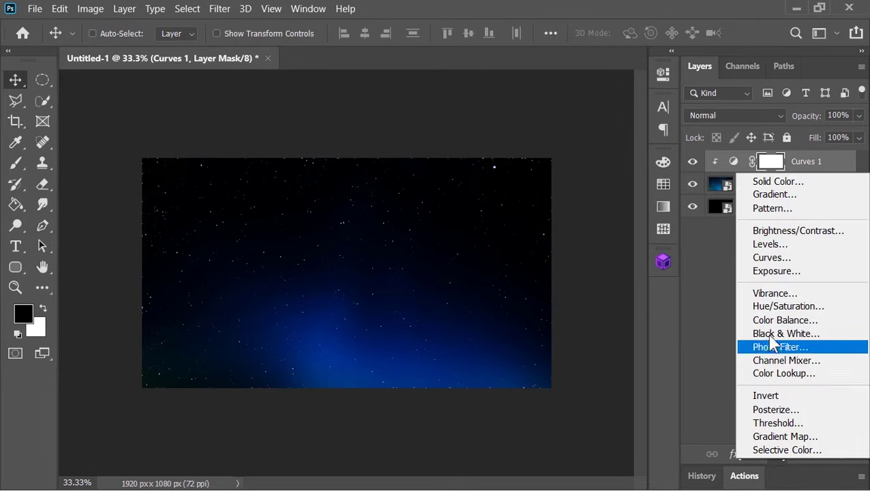
click(780, 309)
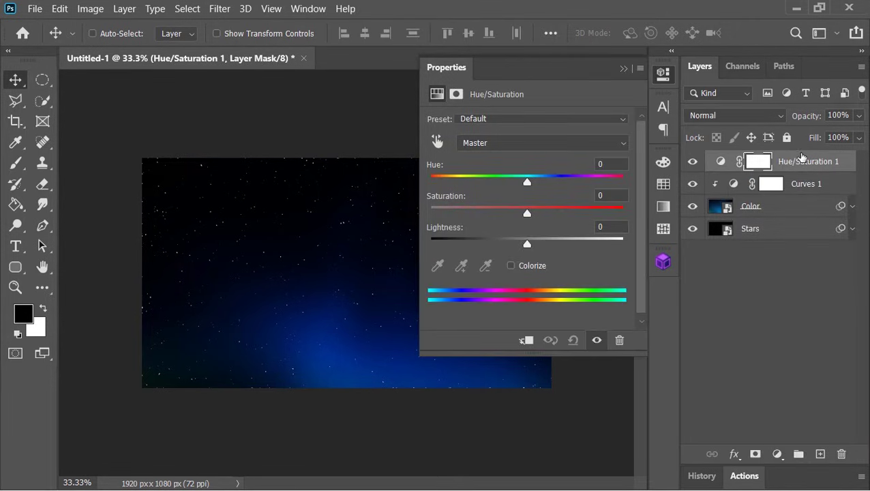
right_click(801, 158)
click(663, 309)
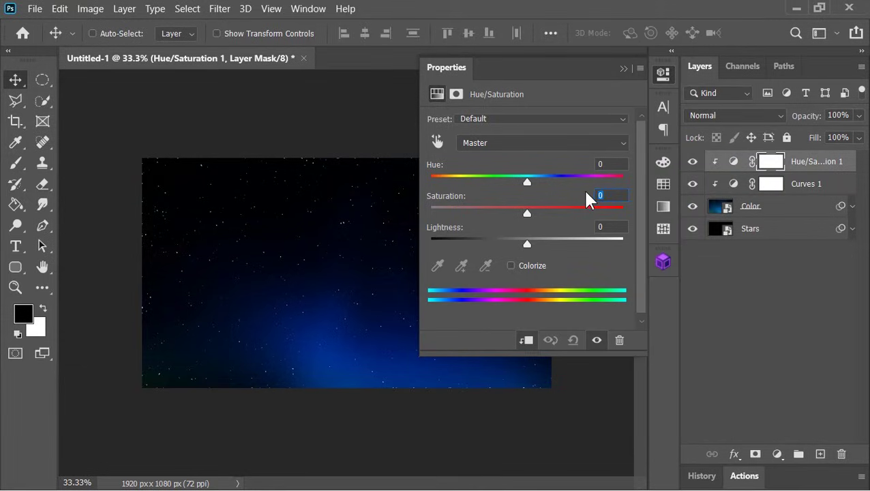
text(-30)
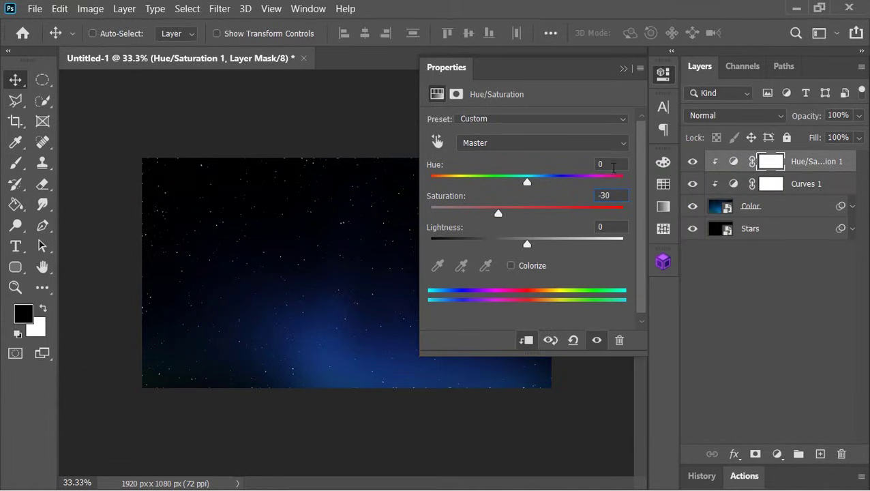
text(-8)
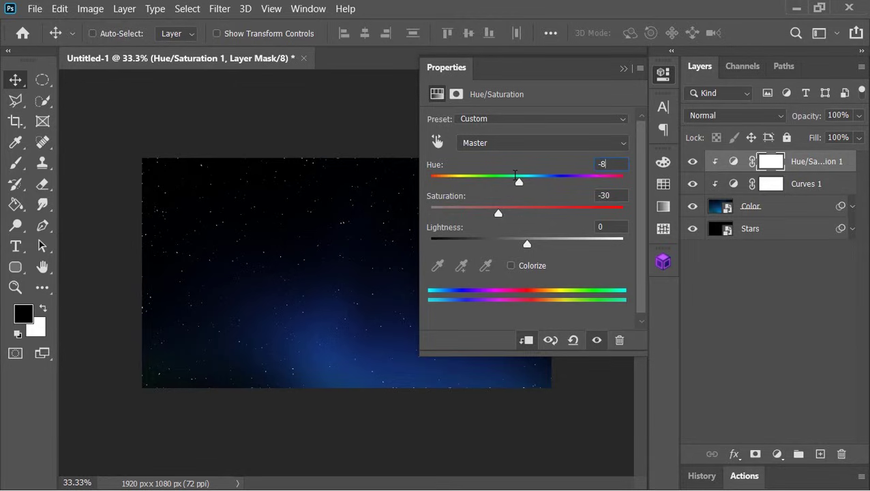
click(620, 71)
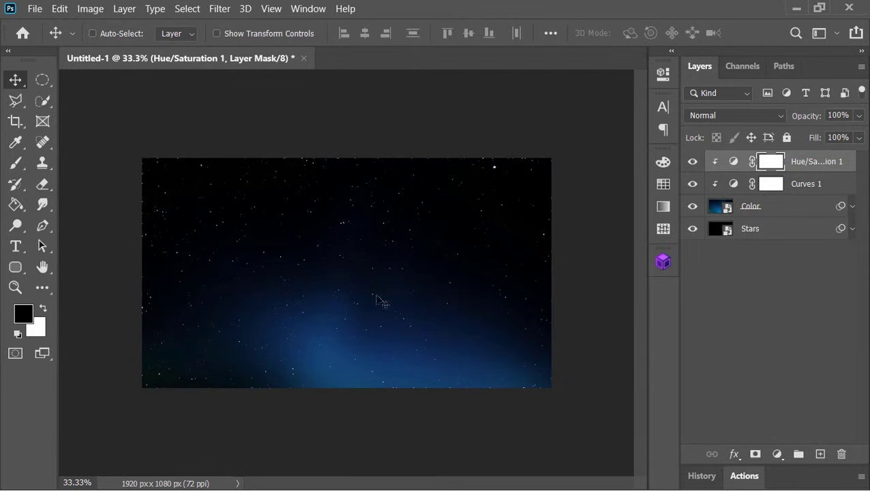
Group all four sky layers into a group named Background
shift+click(800, 230)
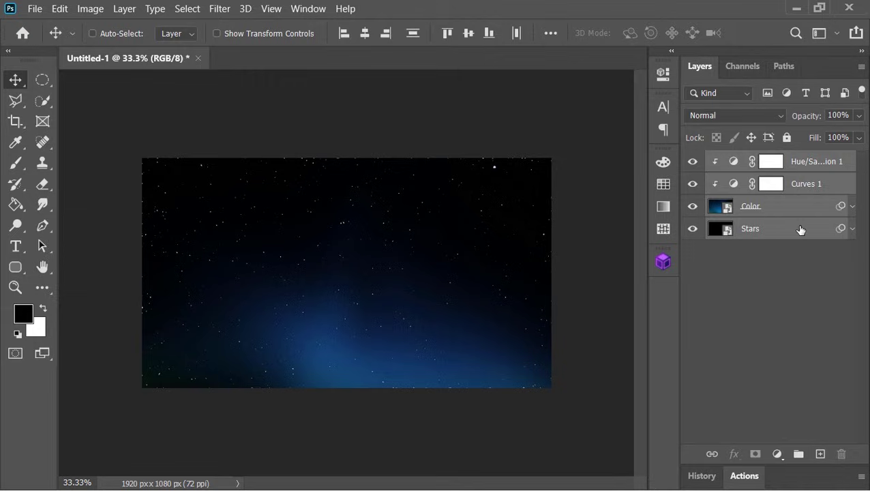
key(ctrl+g)
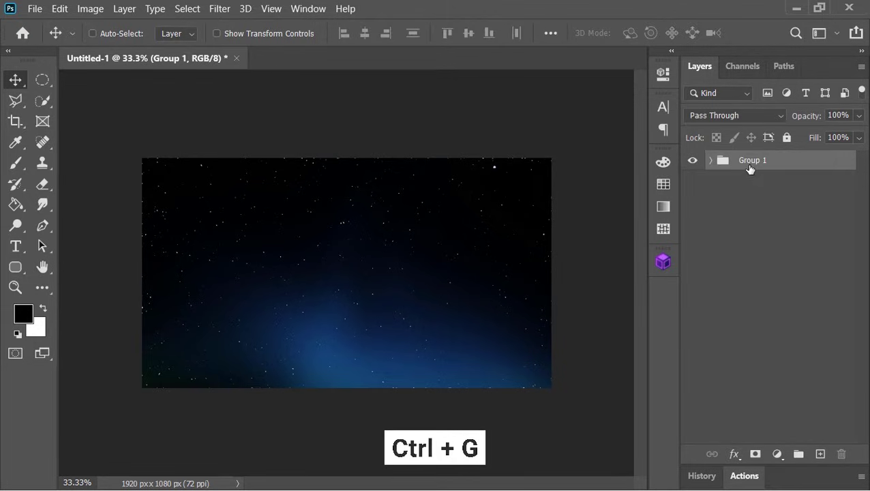
double_click(749, 162)
text(Backg)
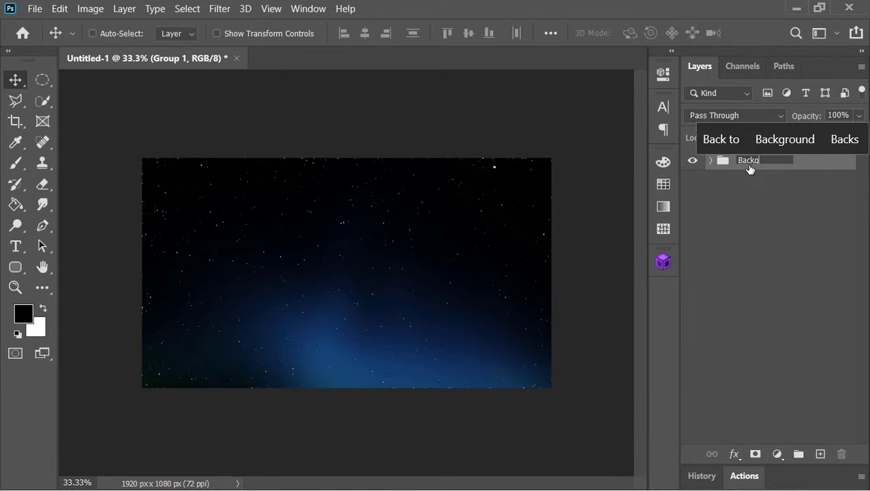
text(round)
key(Return)
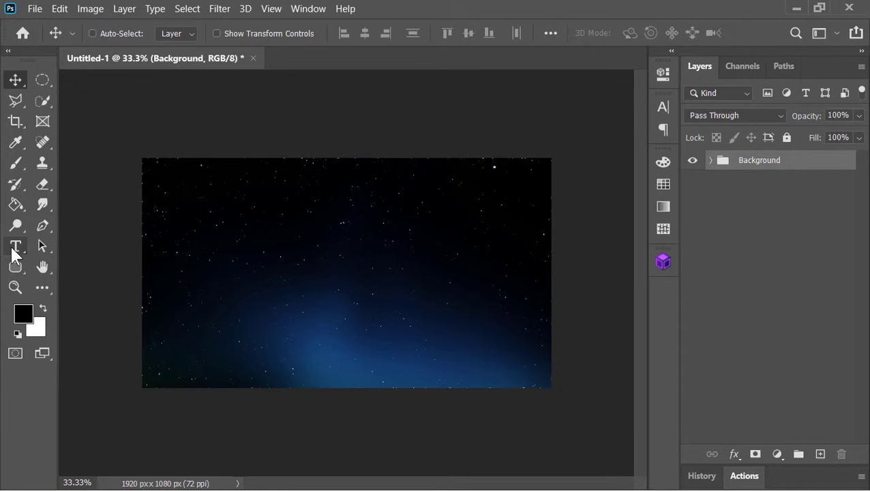
Type white SPACE text and move it to the centre of the image
click(13, 249)
key(x)
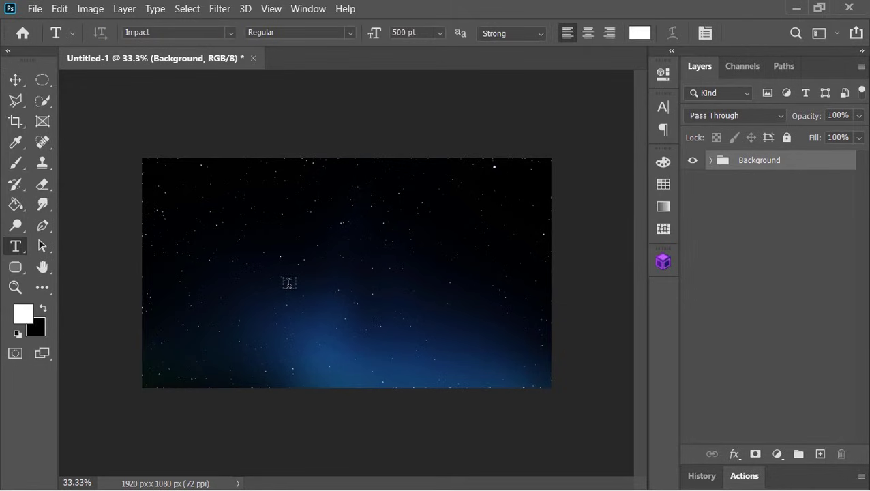
click(289, 283)
text(SPACE)
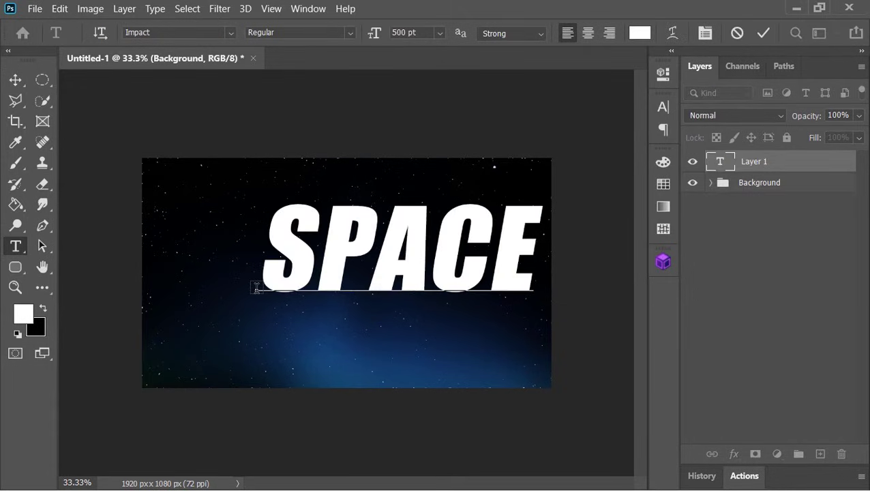
click(763, 33)
click(15, 80)
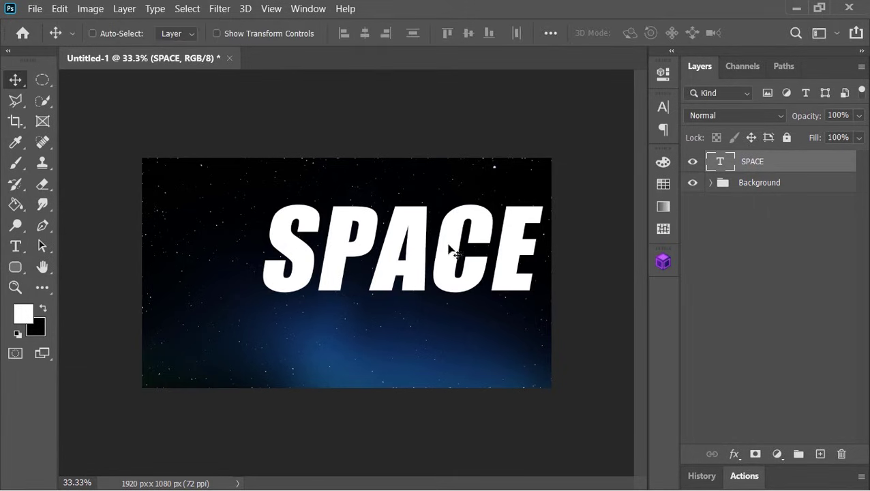
mouse_move(488, 259)
mouse_down()
mouse_move(431, 280)
mouse_move(431, 288)
mouse_up()
Give the SPACE layer a black Colour Overlay layer style
right_click(768, 168)
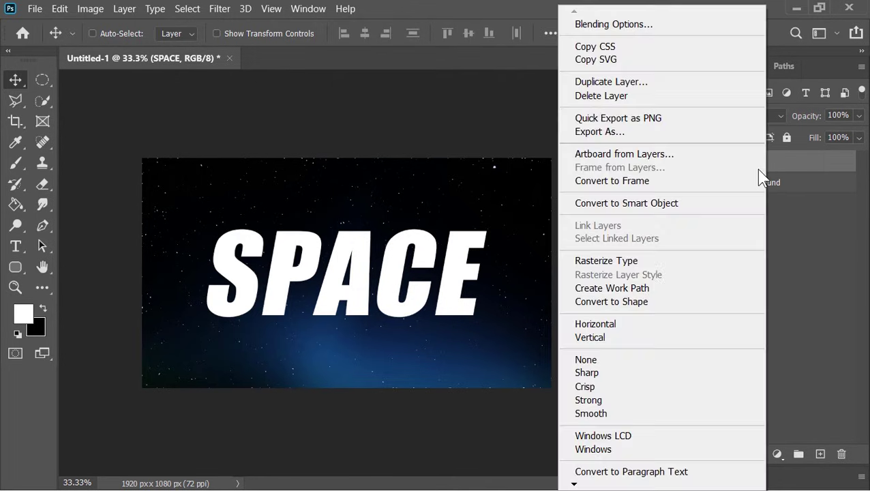
click(611, 25)
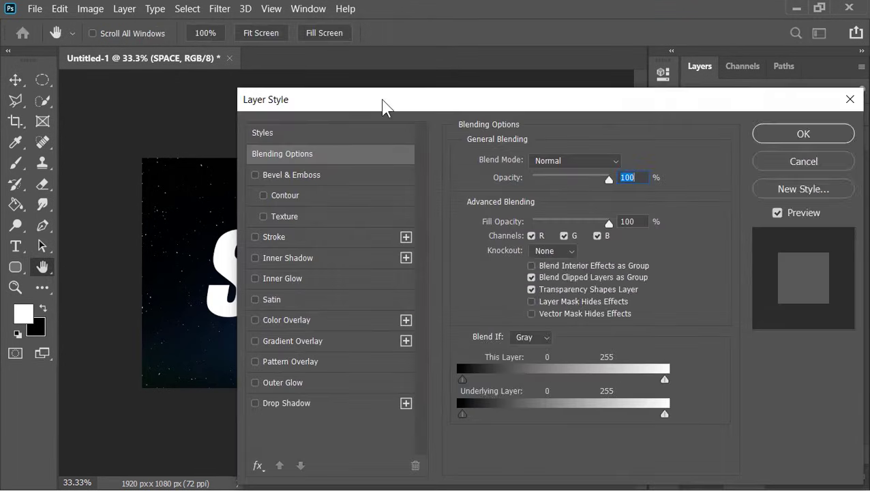
mouse_move(381, 101)
mouse_down()
mouse_move(544, 36)
mouse_move(569, 37)
mouse_up()
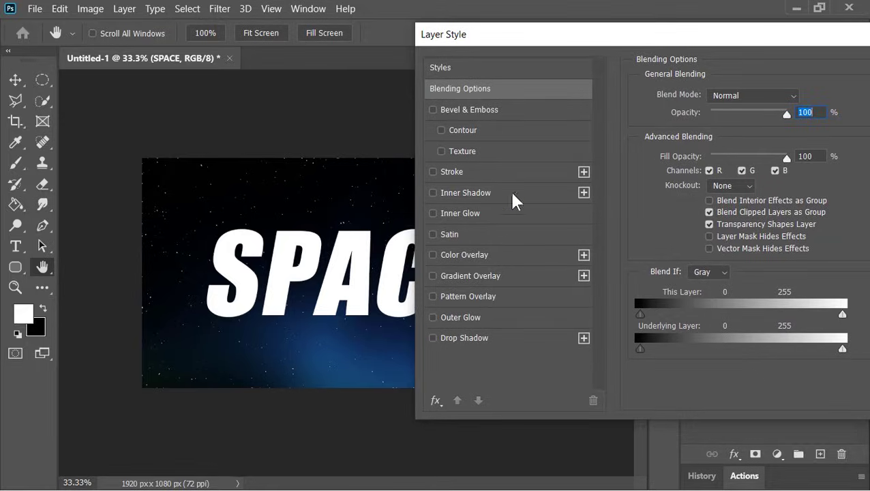
click(470, 255)
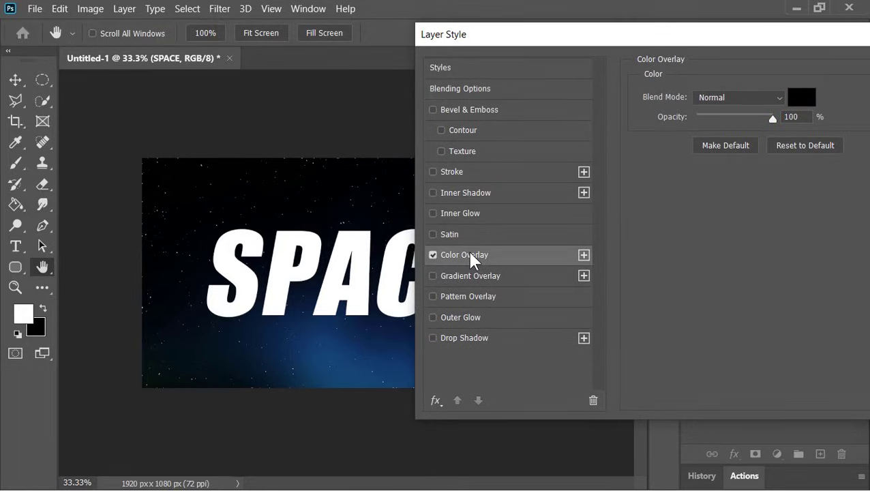
click(802, 99)
click(789, 90)
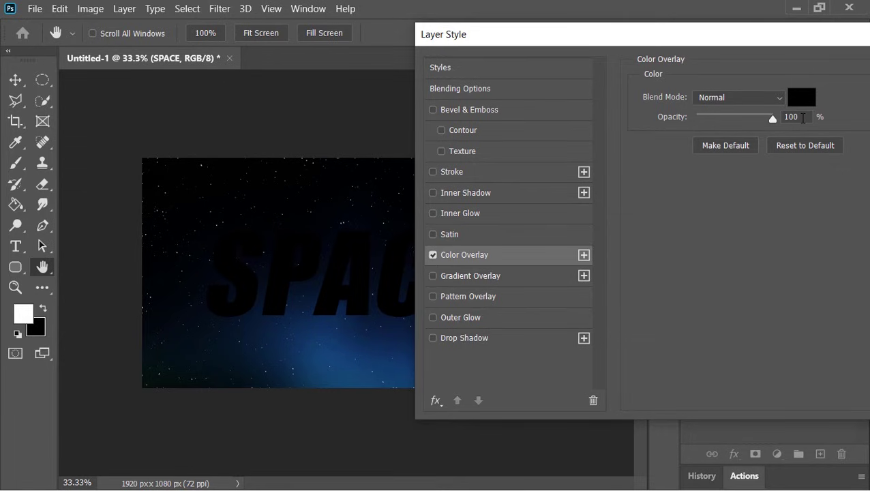
Add a 6 px gradient-filled stroke, starting from the basic black-to-white preset
click(478, 172)
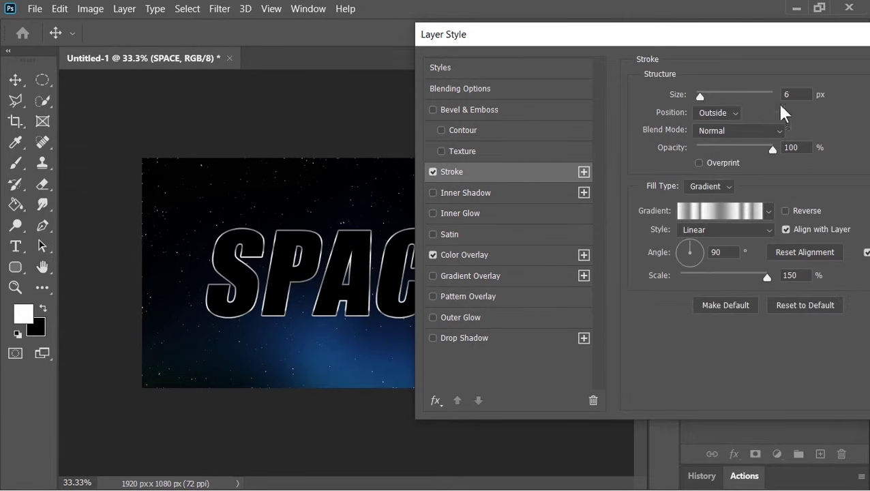
double_click(796, 95)
click(706, 186)
click(711, 211)
click(710, 212)
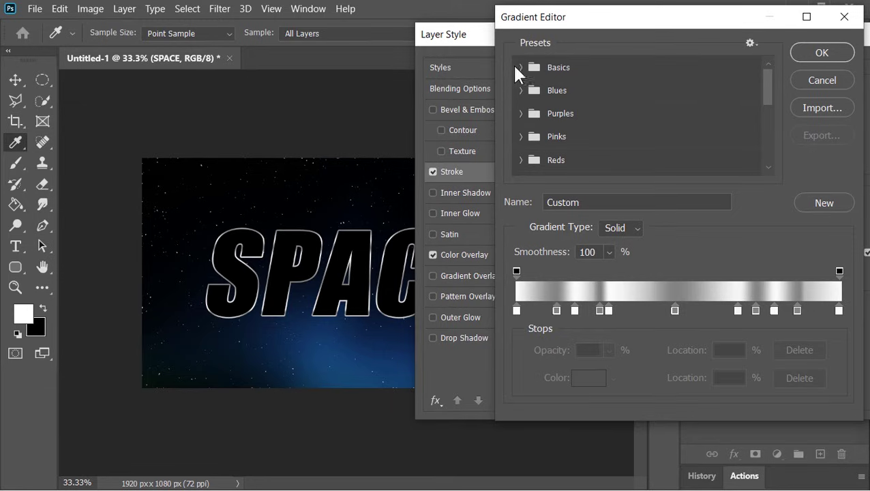
click(520, 67)
click(550, 90)
Build the multi-stop silver gradient with a white stop at 50 and apply the stroke
click(536, 310)
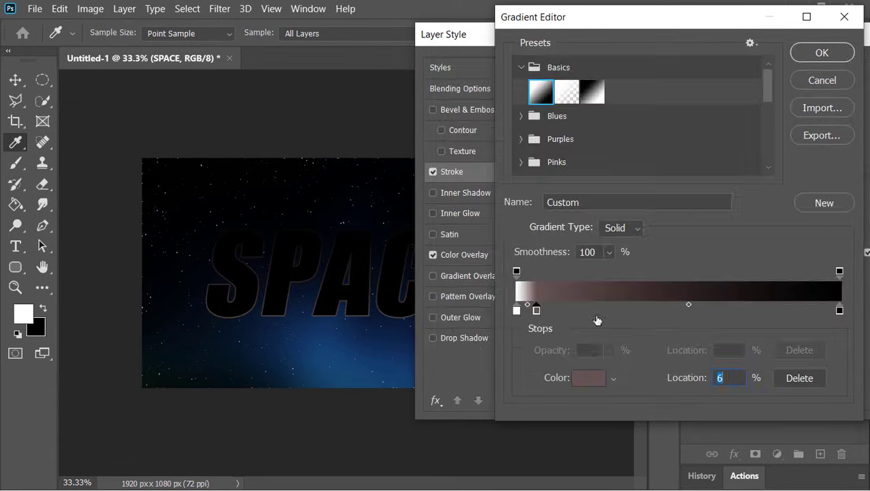
click(589, 377)
text(ffffff)
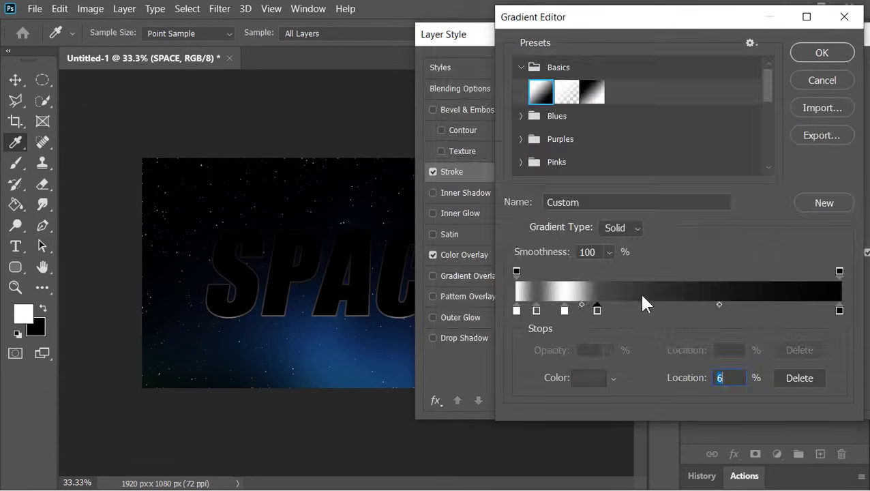
key(Return)
text(50)
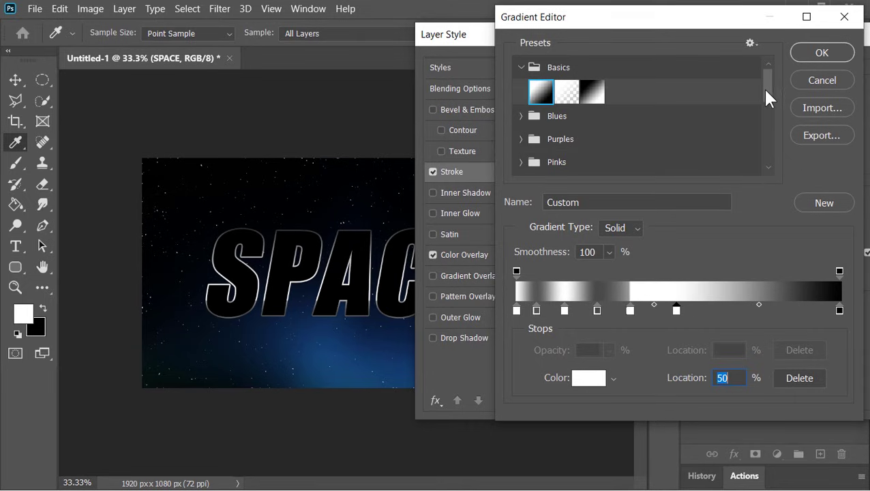
drag(766, 89, 757, 153)
click(526, 166)
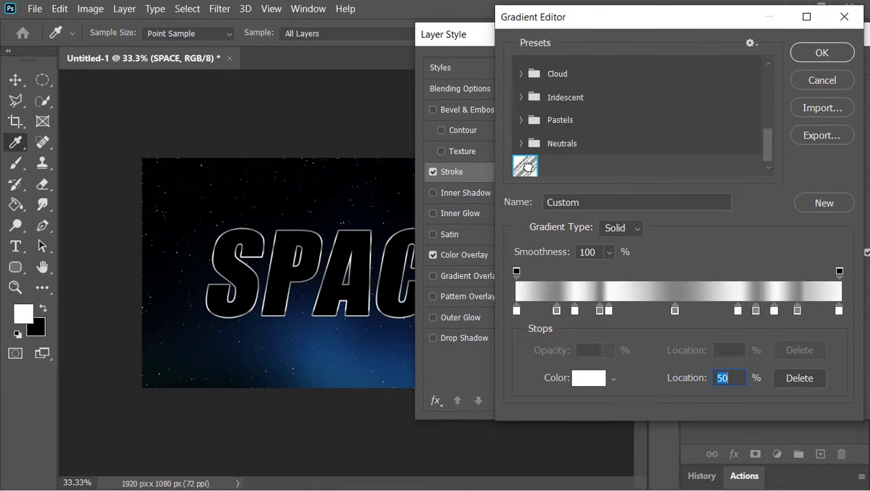
click(822, 55)
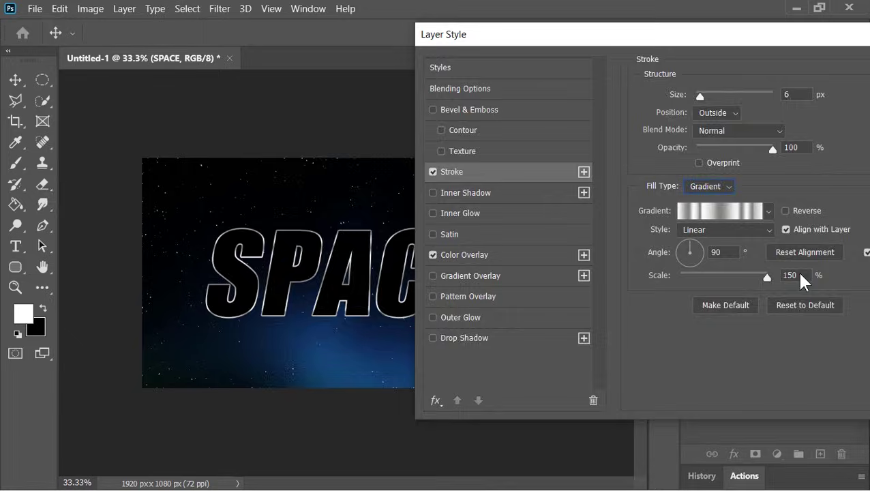
click(800, 90)
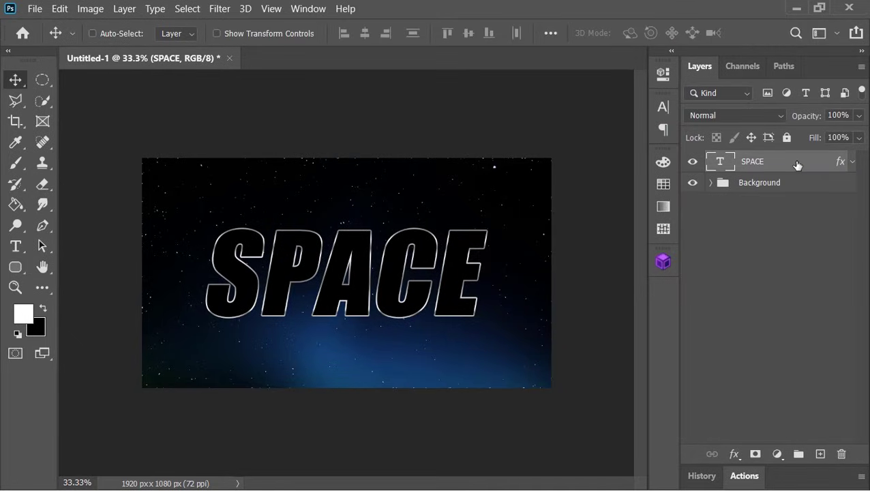
Convert the styled SPACE text layer into a smart object named 'Face'
right_click(796, 164)
click(709, 202)
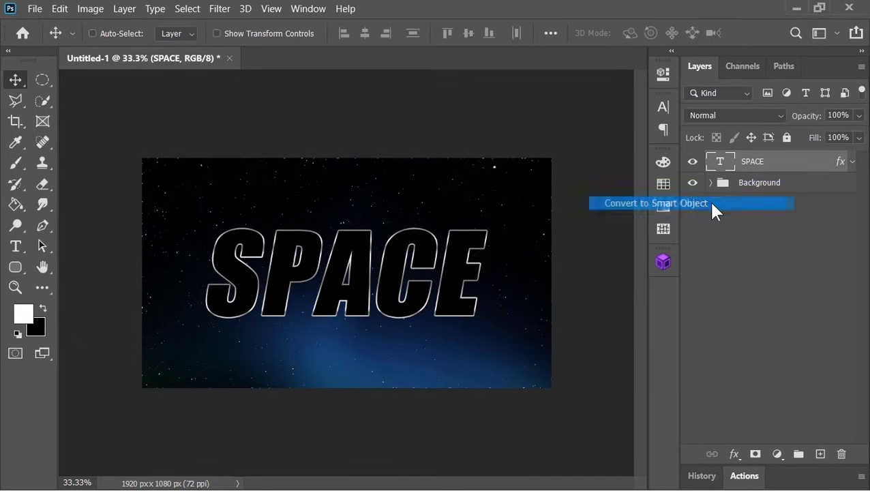
double_click(753, 162)
text(Face)
key(Return)
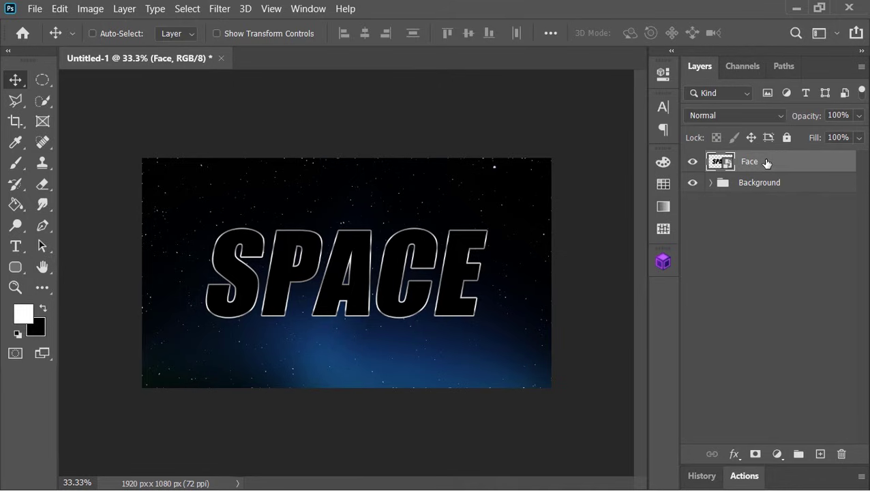
Show the Actions panel and run Play Me First from the 3D Action Extuder set
click(306, 9)
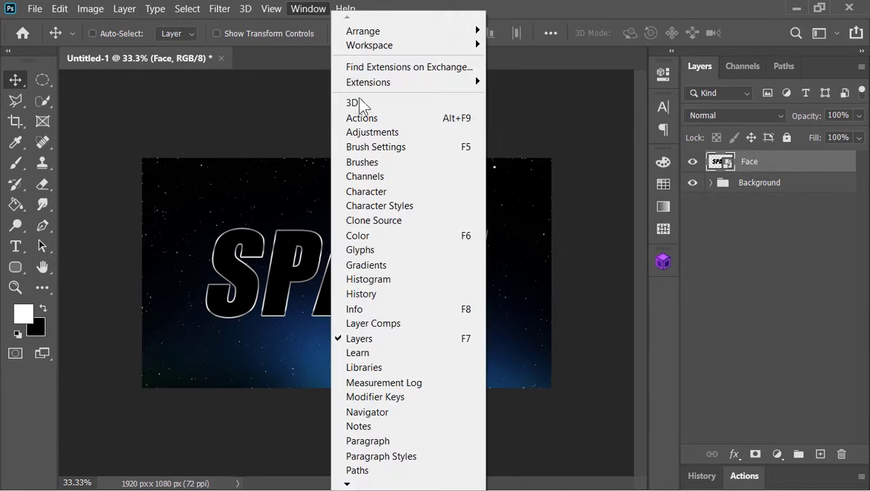
click(365, 112)
scroll(770, 450, up, 5)
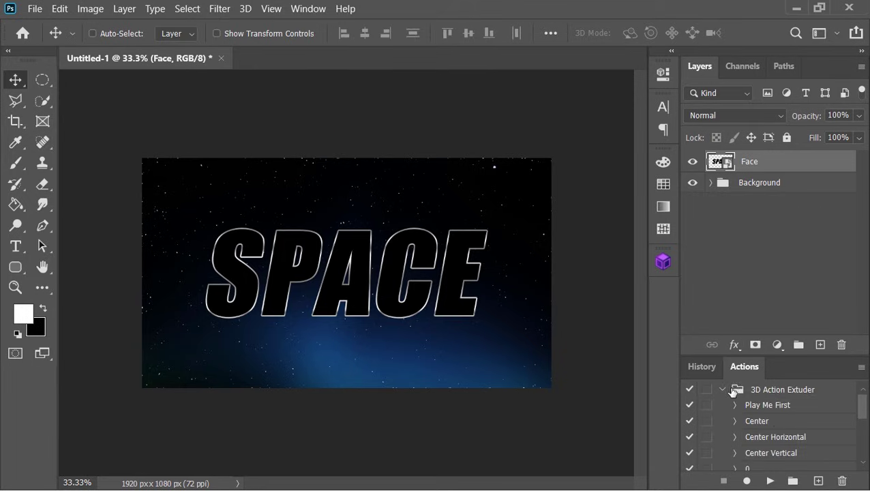
click(723, 390)
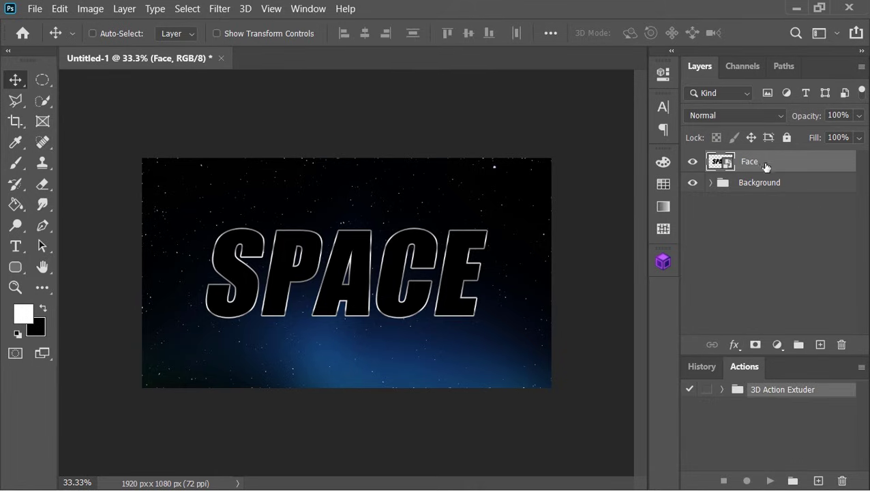
click(723, 390)
click(768, 407)
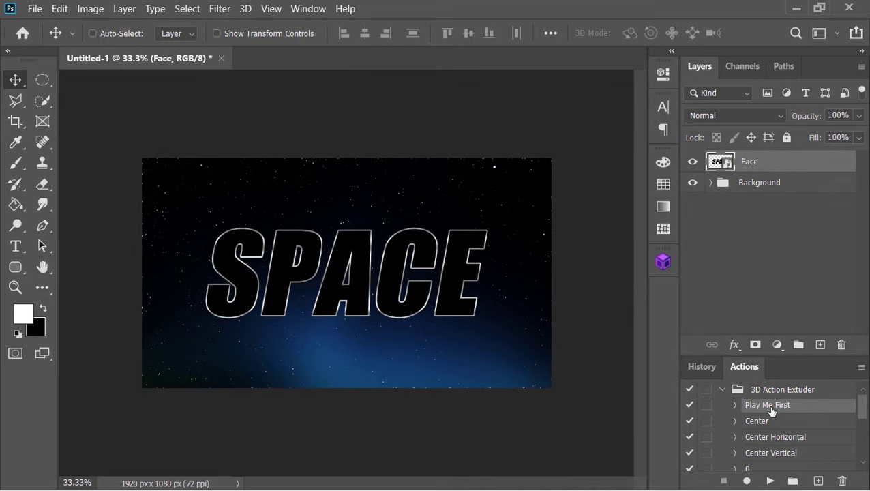
click(770, 480)
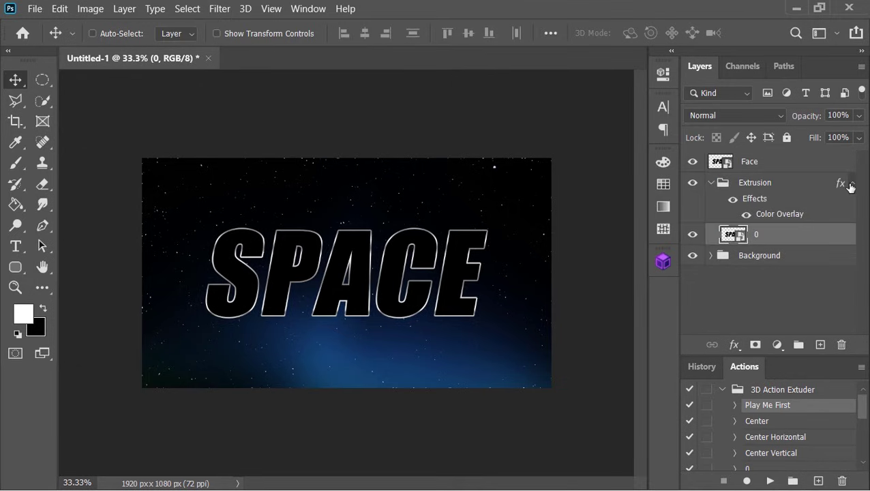
Run the -45 extrusion action to build the stacked Extrusion group
click(851, 184)
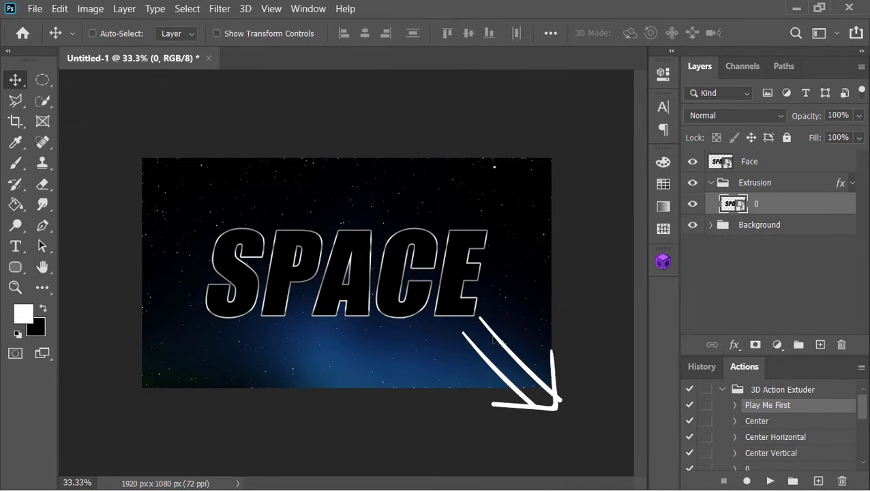
scroll(777, 447, down, 3)
scroll(778, 447, down, 3)
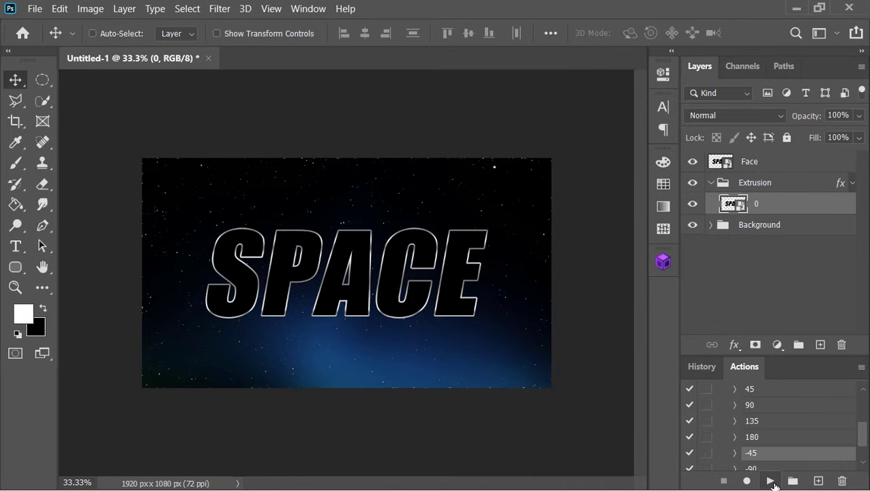
click(772, 482)
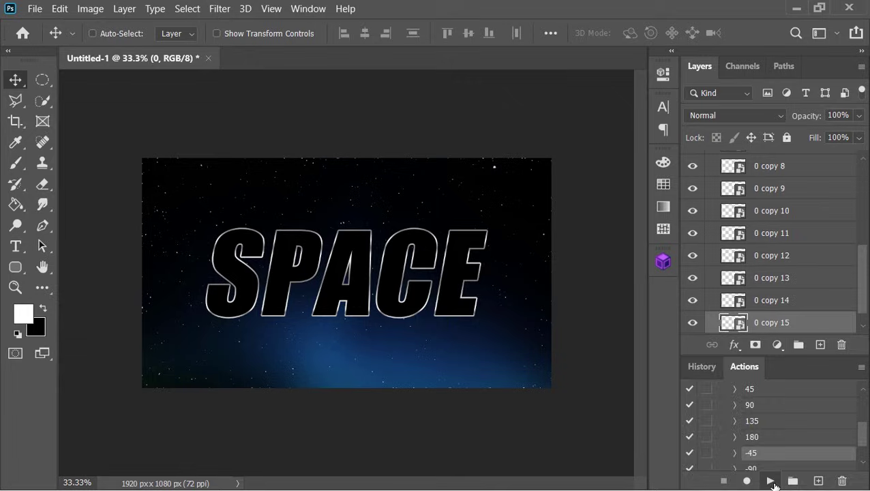
double_click(744, 366)
scroll(710, 209, up, 5)
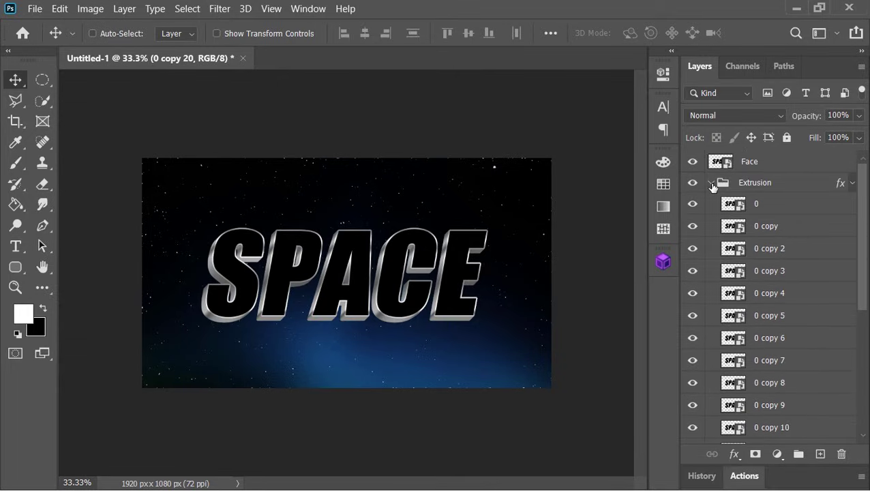
Strip the Extrusion group's effects and clip an S-shaped Curves adjustment to it
click(711, 183)
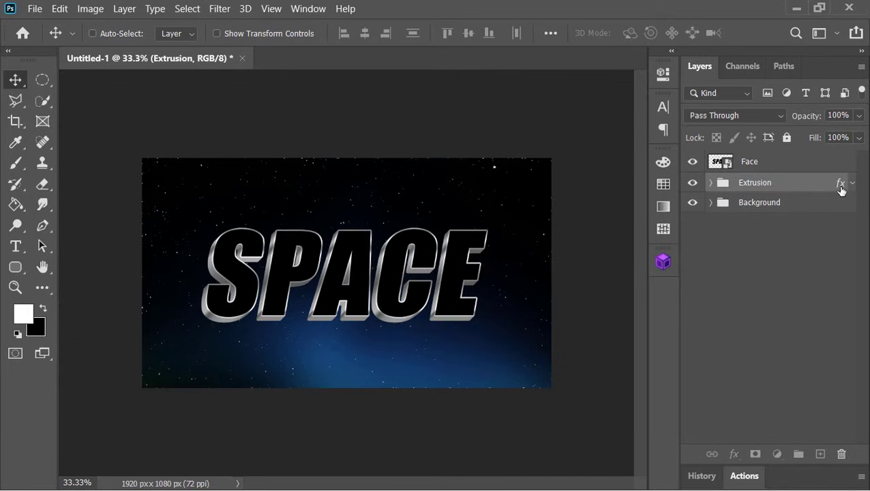
drag(842, 182, 843, 454)
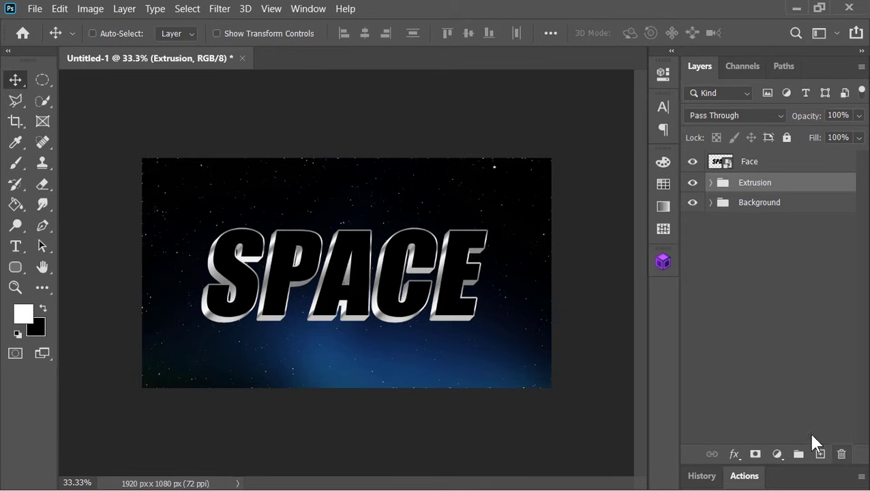
click(778, 454)
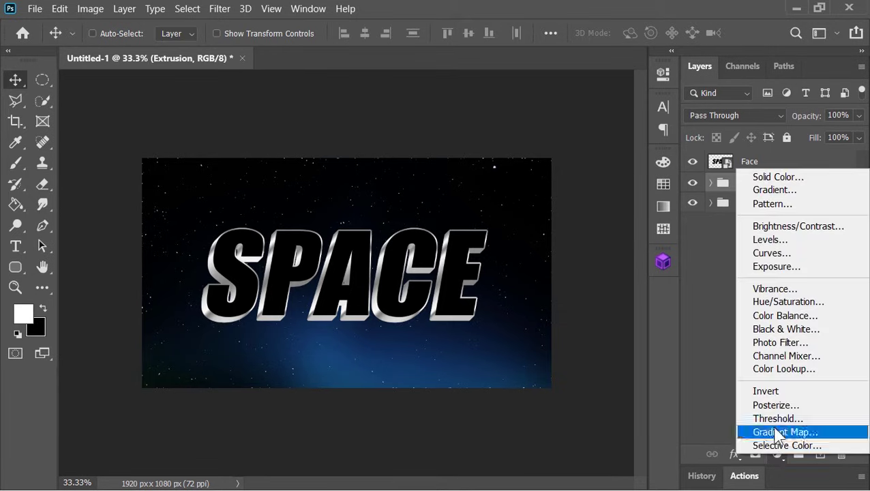
click(767, 250)
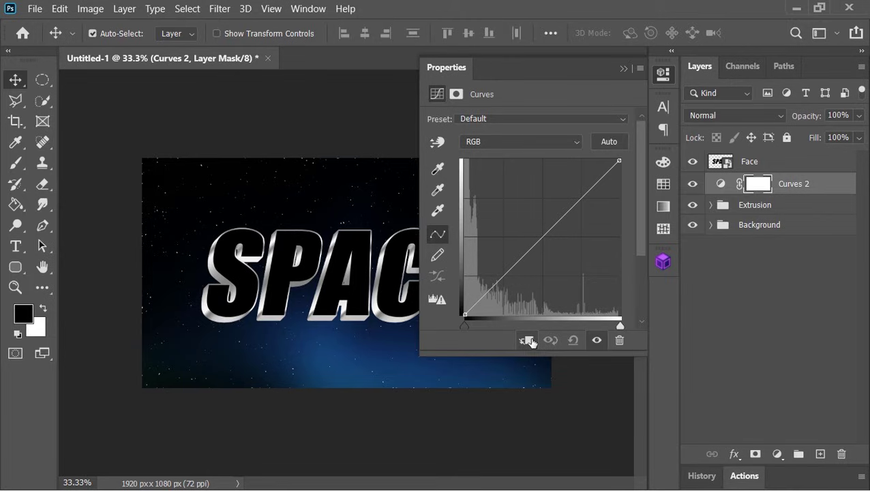
click(527, 340)
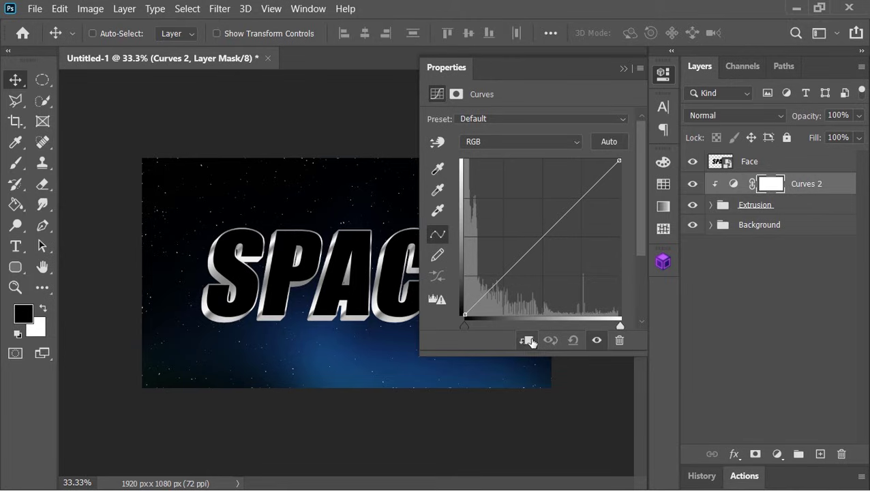
click(516, 287)
click(578, 198)
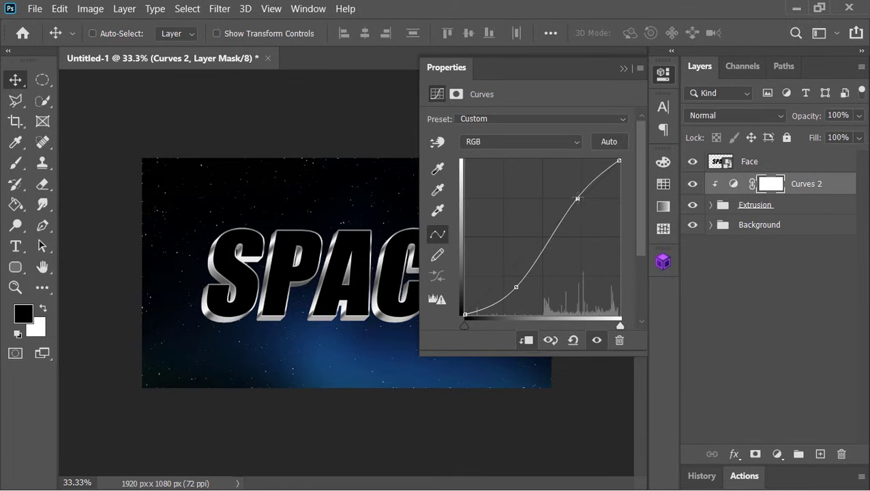
click(623, 69)
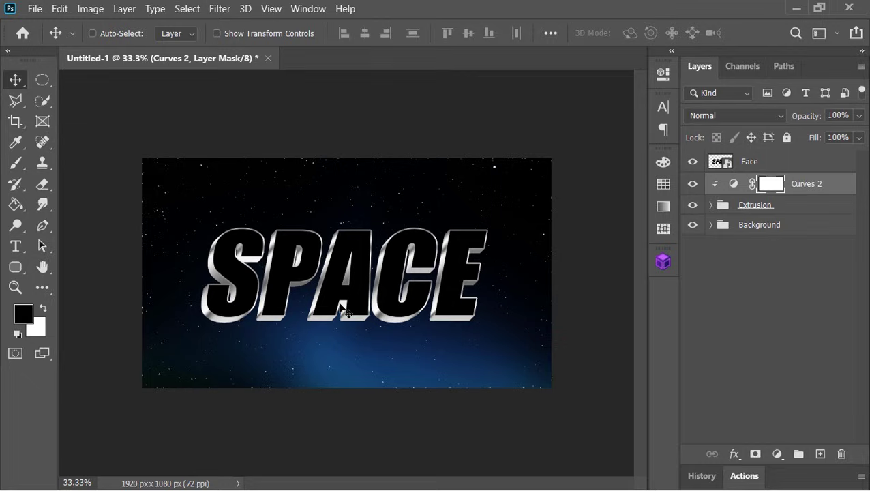
Select the Face layer and switch to the image assets folder
scroll(341, 308, up, 1)
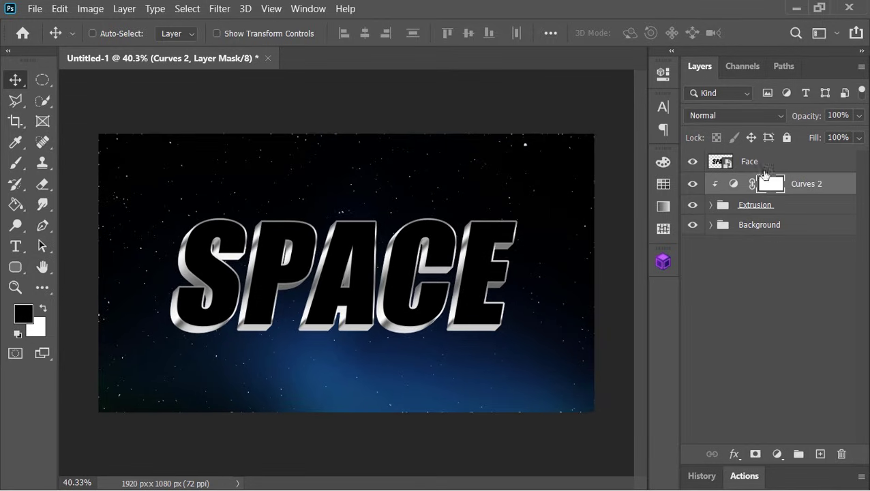
click(769, 164)
key(alt+Tab)
Place Lens Flare_01 in Linear Dodge (Add) mode at the upper left of the S
drag(398, 210, 397, 280)
key(alt+Tab)
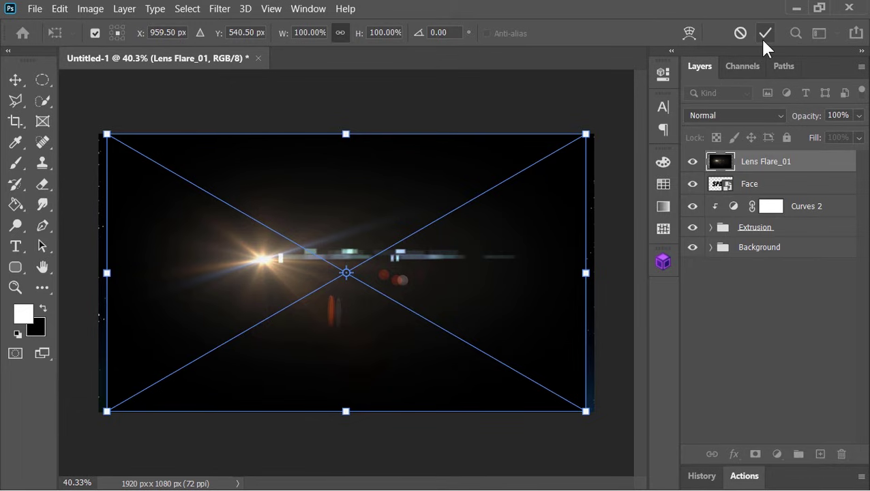
click(759, 34)
click(755, 112)
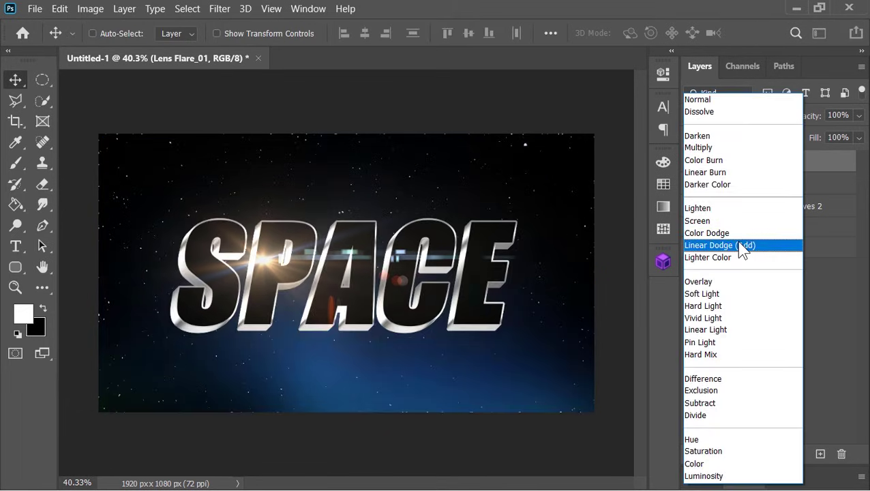
click(745, 245)
drag(257, 265, 214, 252)
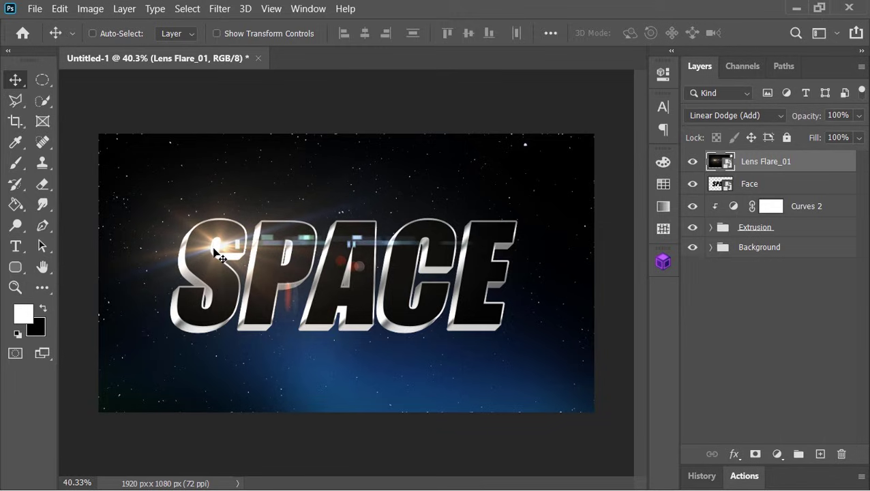
Place the green Lens Flare_02 in Linear Dodge (Add) mode beneath the text
key(alt+Tab)
click(409, 260)
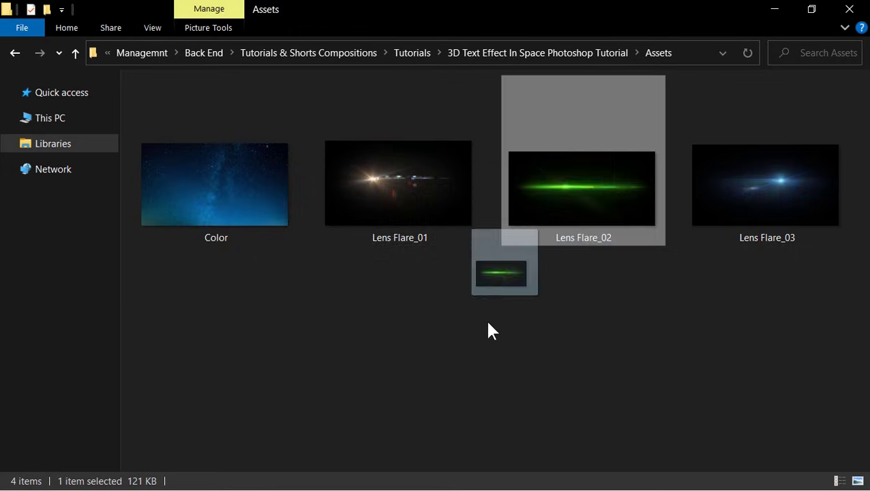
drag(582, 189, 367, 279)
click(765, 33)
click(736, 116)
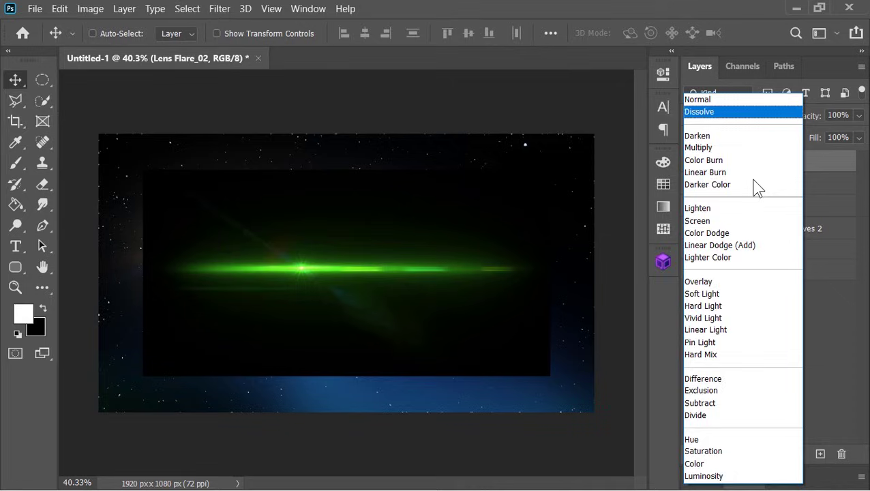
click(730, 242)
drag(307, 263, 337, 317)
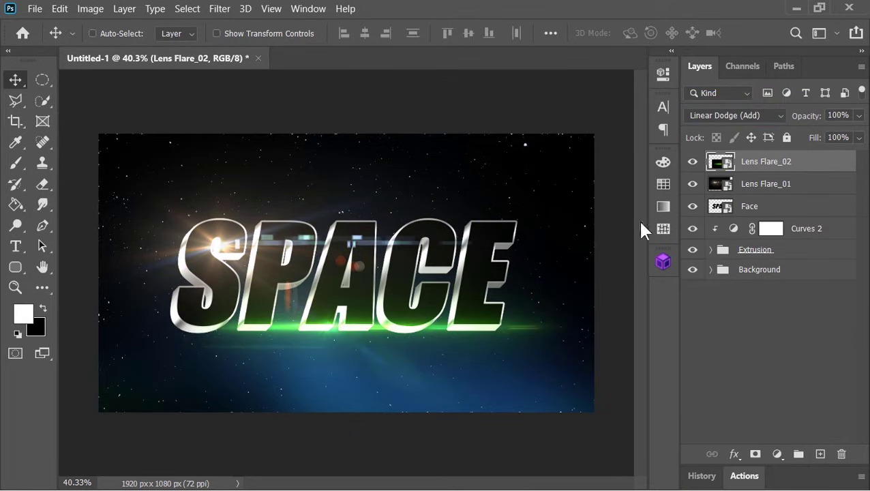
Add the blue Lens Flare_03 additively at the E's upper right and select all three flare layers
key(alt+Tab)
click(775, 189)
drag(774, 189, 691, 68)
key(Return)
key(alt+shift+a)
drag(368, 283, 517, 234)
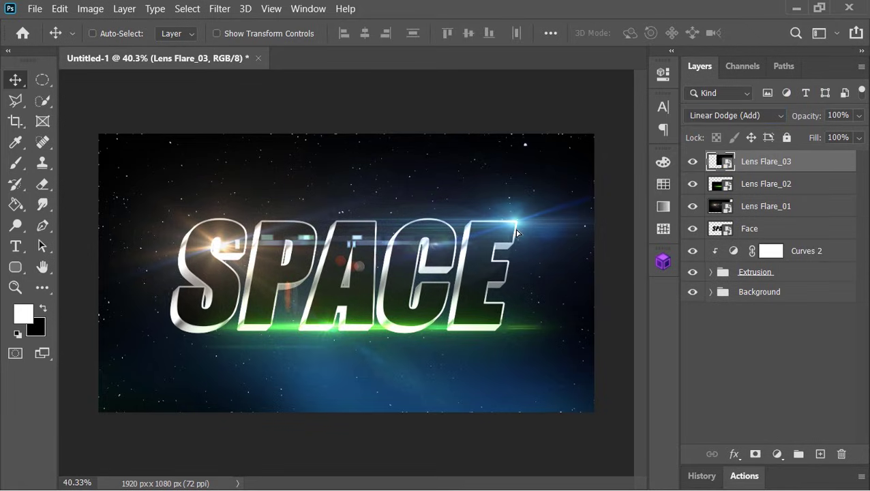
shift+click(790, 211)
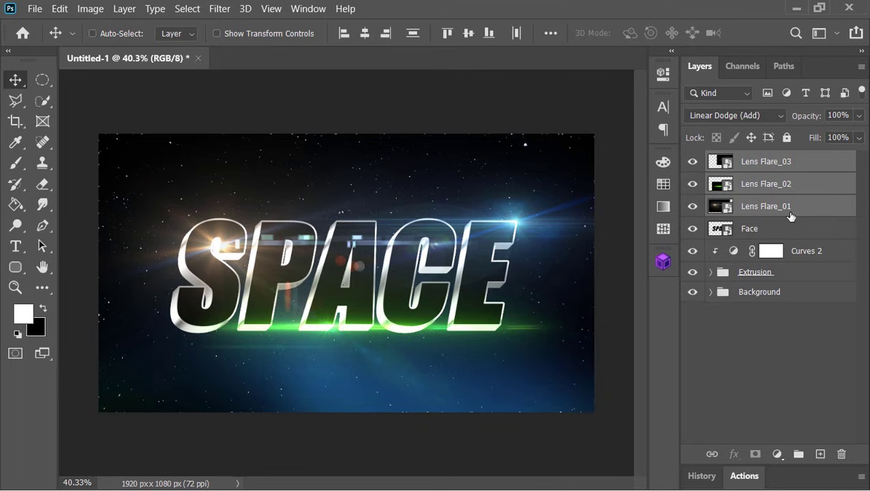
Group the three flare layers and name the group 'Lens Flare'
key(ctrl+g)
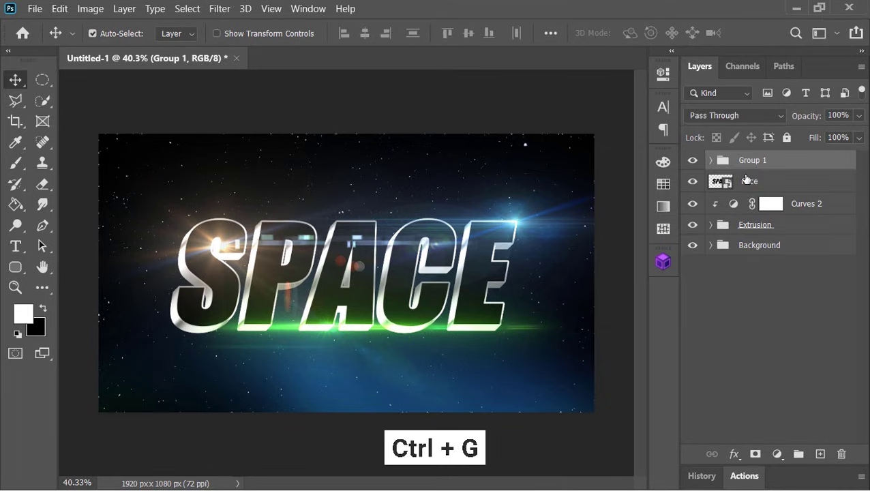
double_click(750, 161)
text(Lens Flare)
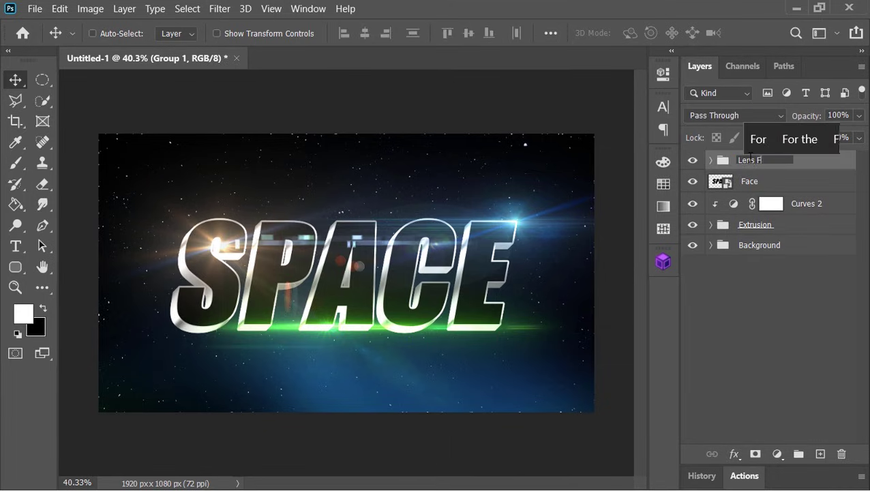
key(Return)
Clip a colorized Hue/Saturation layer to the group with saturation 100 and hue 200
click(777, 454)
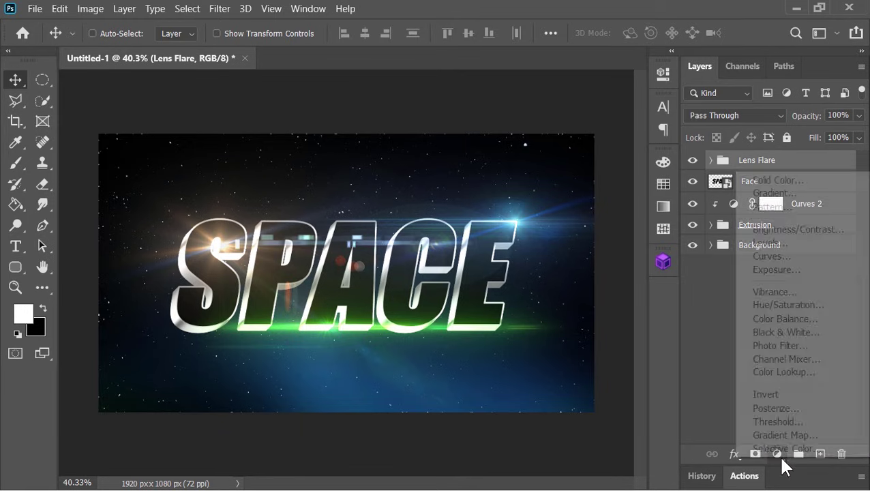
click(760, 303)
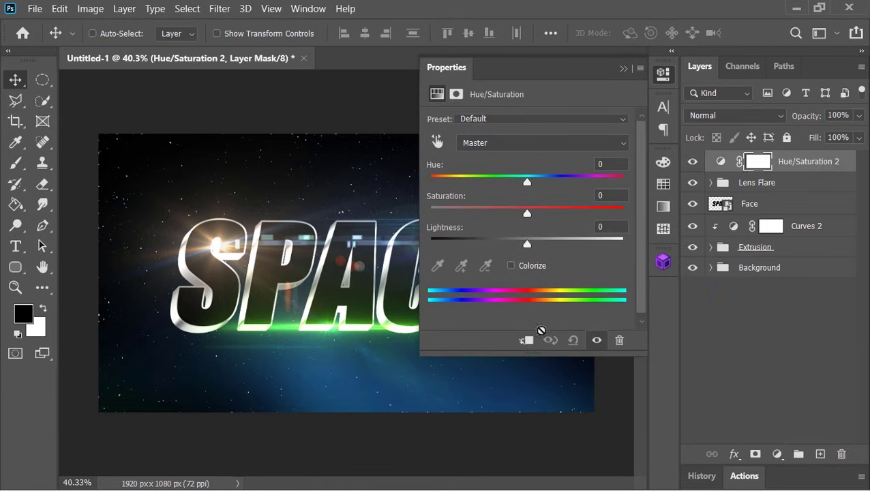
right_click(796, 164)
click(665, 305)
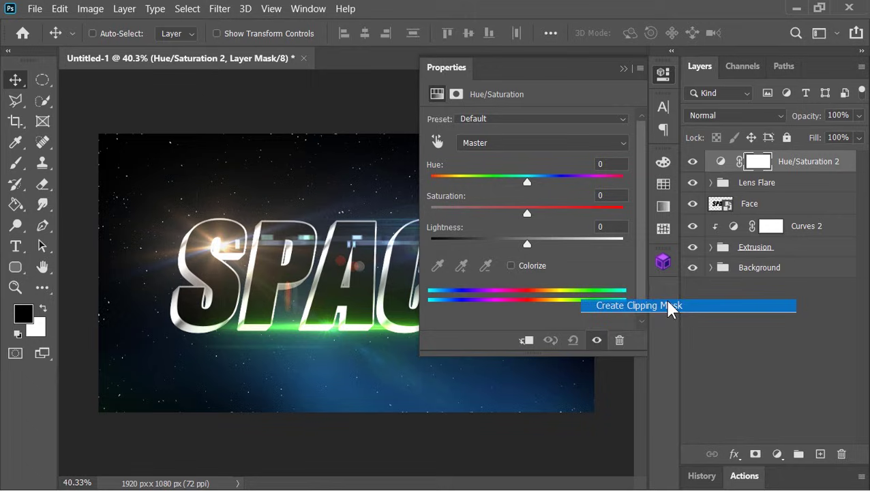
click(545, 265)
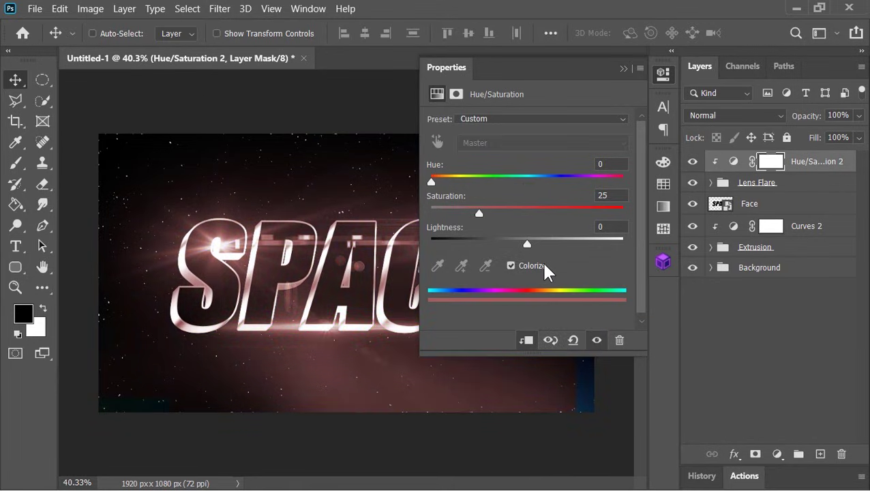
drag(539, 211, 632, 212)
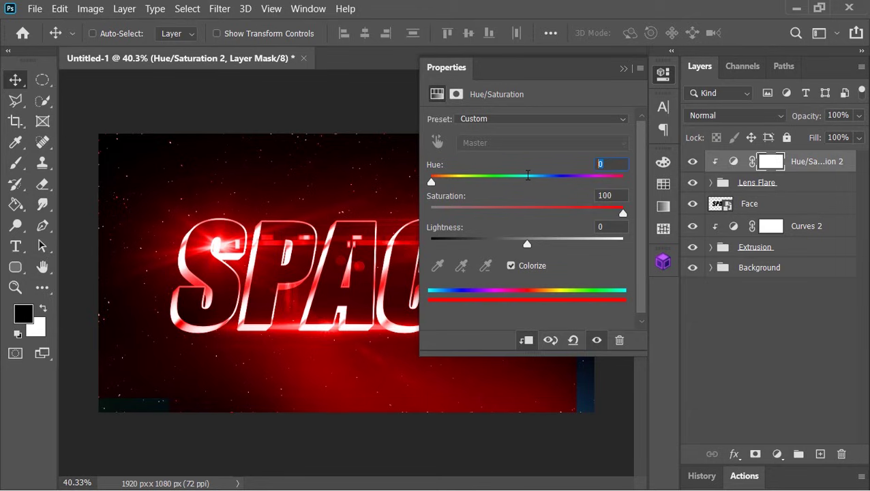
text(200)
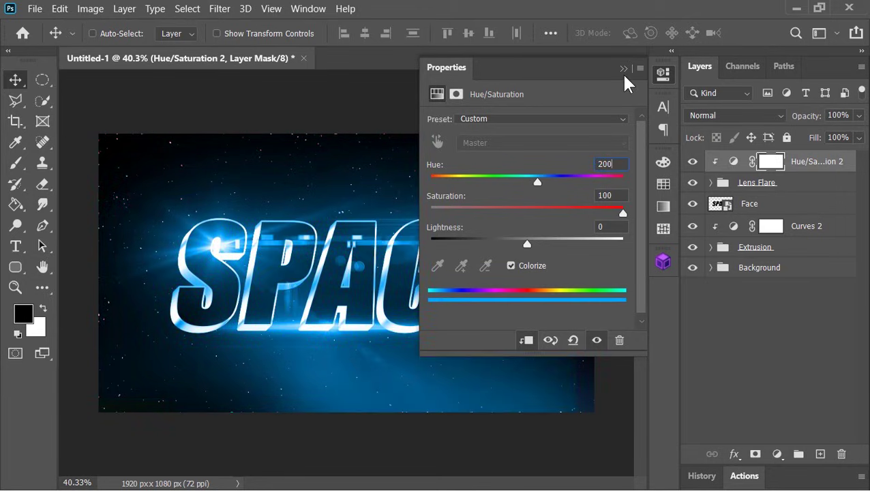
click(623, 69)
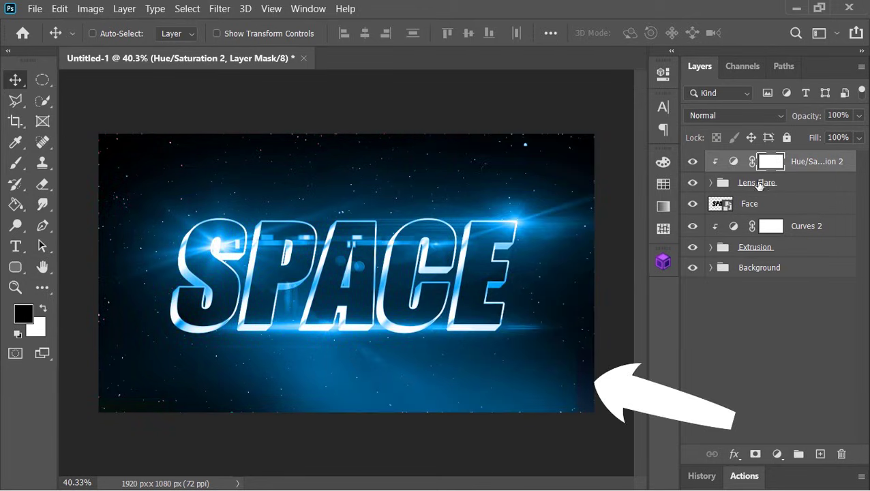
click(759, 184)
Set the Lens Flare group's blend mode to Linear Dodge (Add)
click(747, 118)
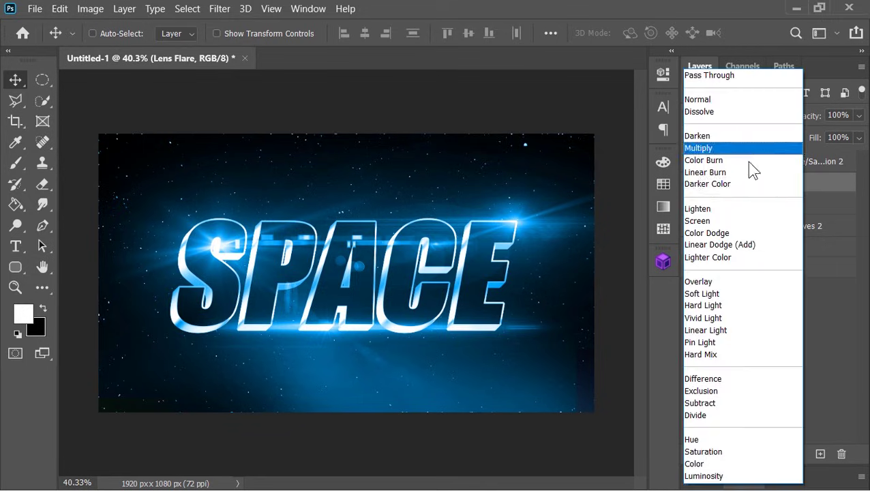
click(749, 247)
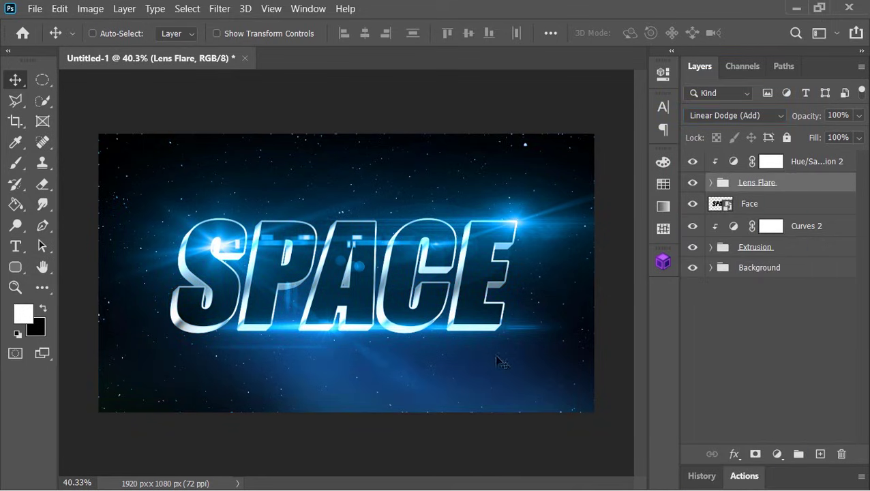
click(828, 164)
Add a top Hue/Saturation layer with hue -104 to shift the whole scene green
click(778, 454)
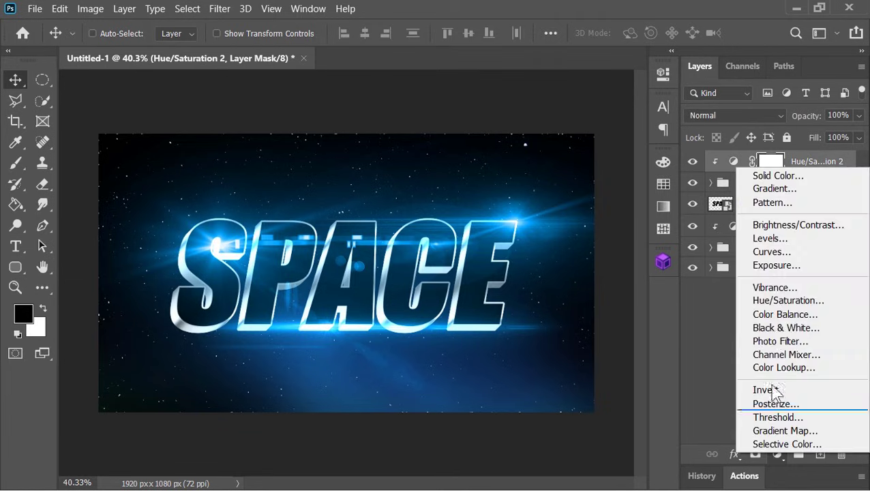
click(758, 301)
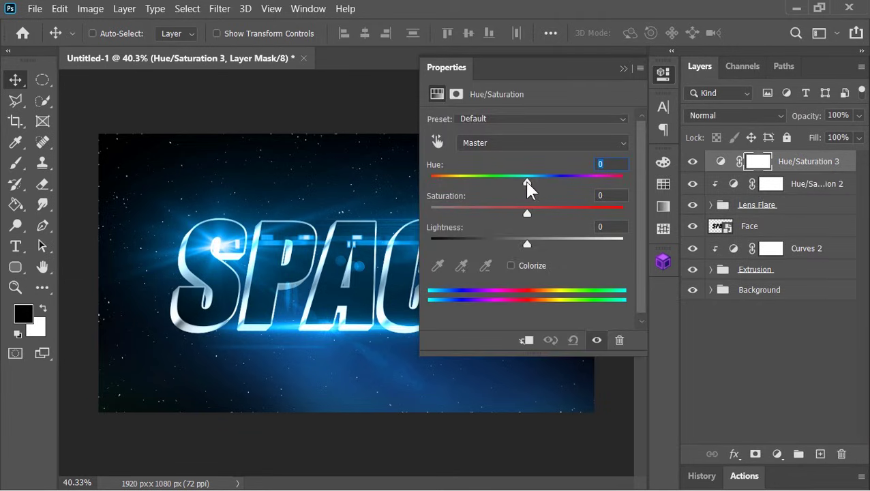
mouse_move(527, 183)
mouse_down()
mouse_move(606, 178)
mouse_move(461, 182)
mouse_move(473, 182)
mouse_up()
click(622, 68)
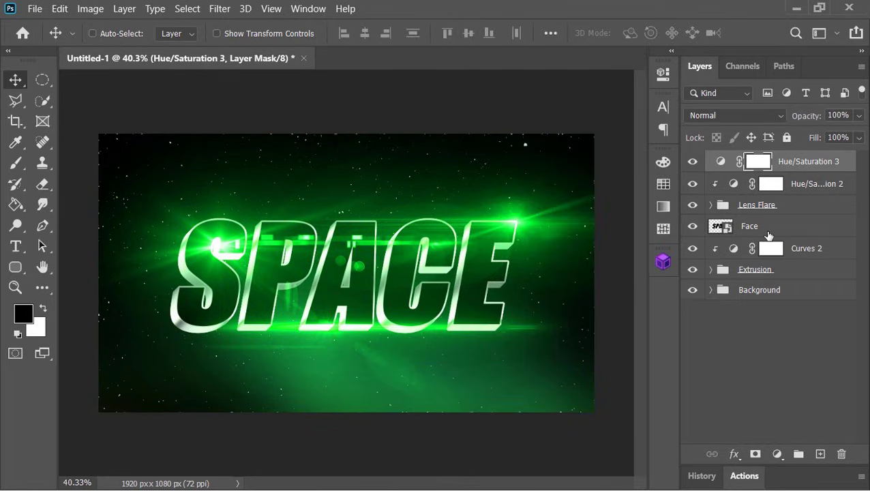
key(x)
click(722, 229)
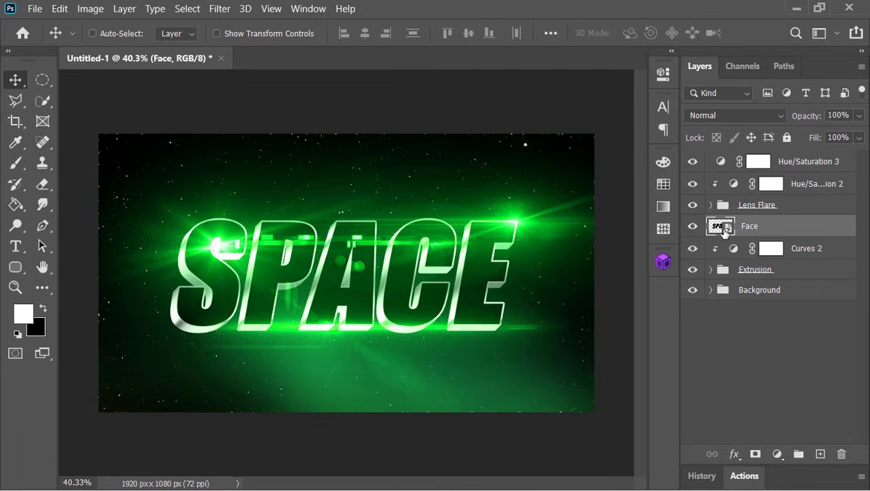
Change the Face smart object's text to WAQAS, reveal all of its canvas, and save it back
double_click(721, 227)
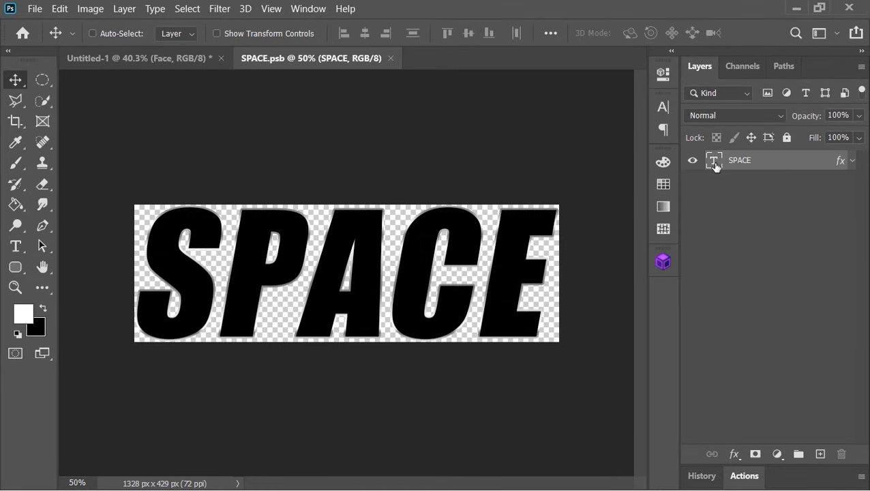
double_click(714, 161)
text(WAQAS)
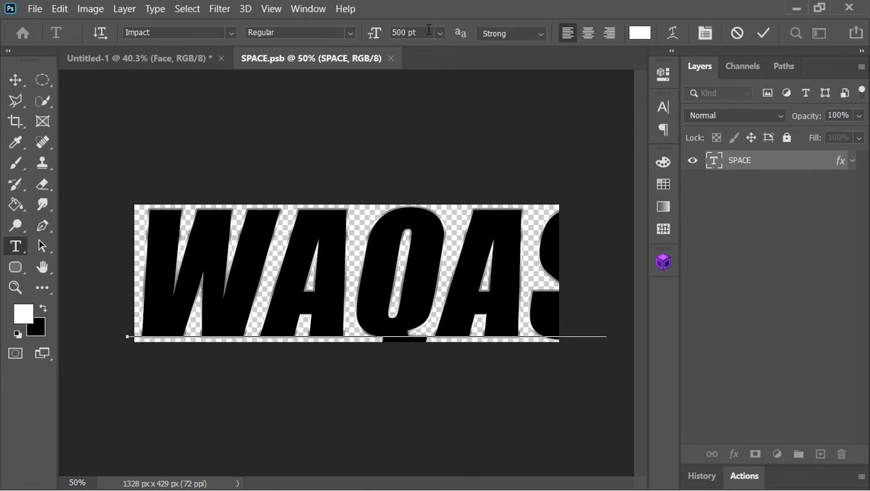
click(763, 33)
click(90, 9)
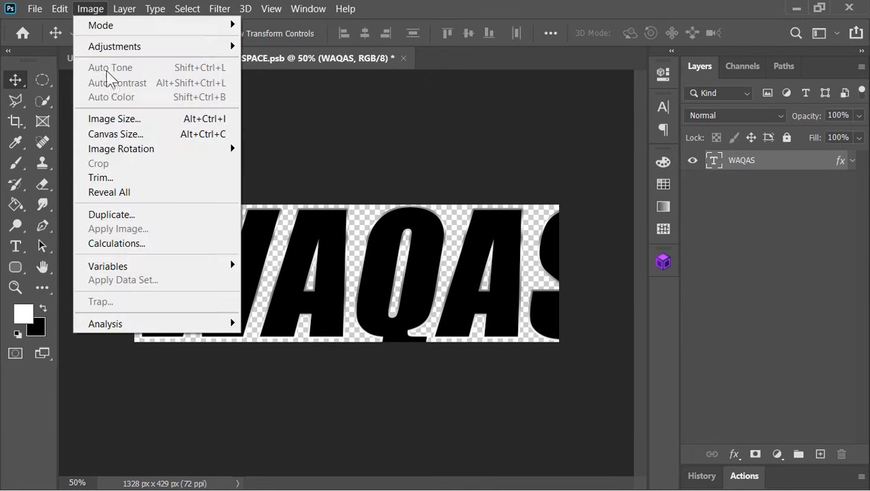
click(128, 193)
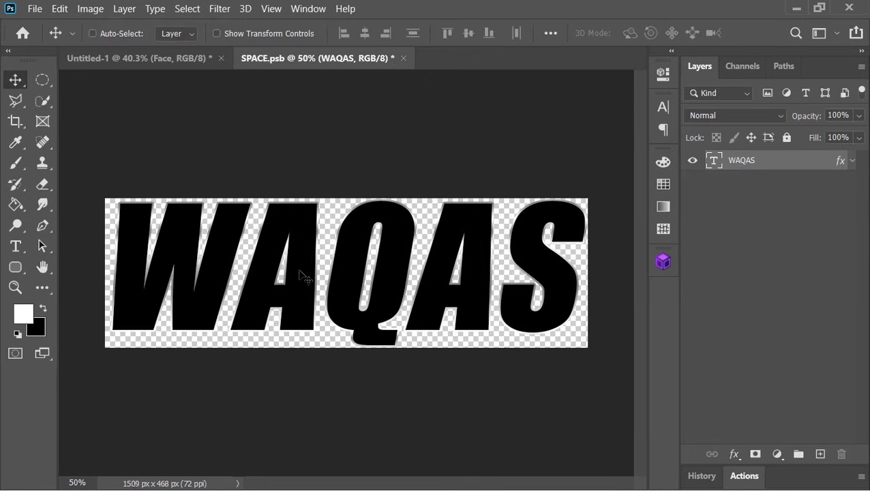
click(404, 58)
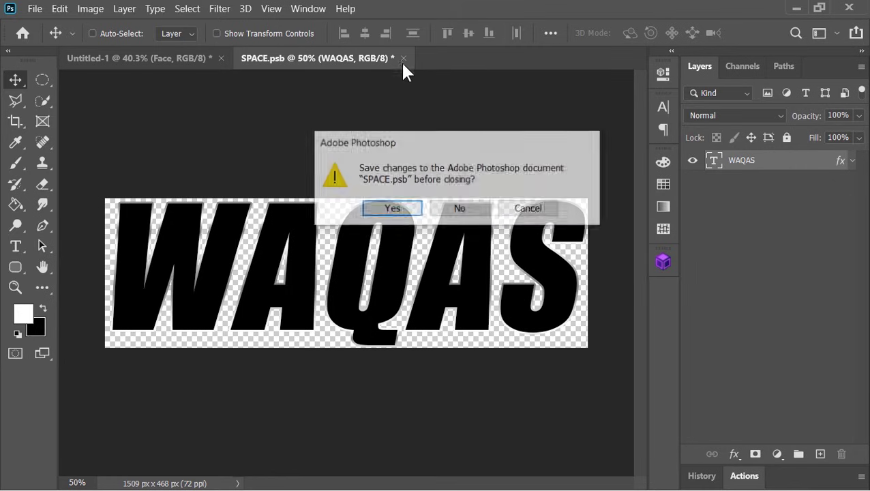
click(390, 207)
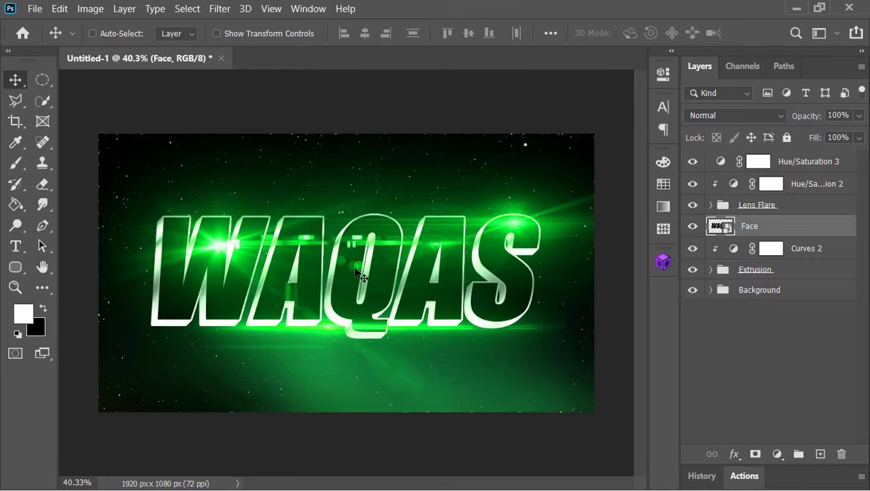
Move two lens flares in the Lens Flare group over the top of the WAQAS title
click(711, 204)
click(779, 271)
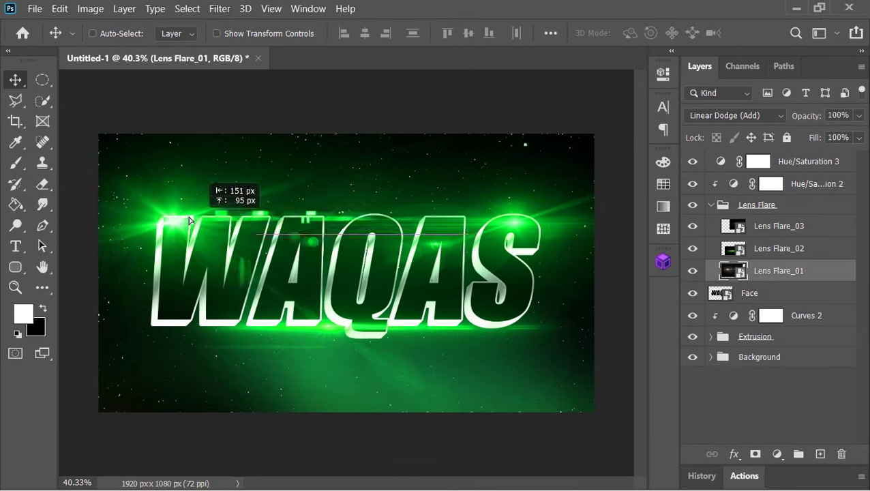
drag(225, 239, 154, 219)
click(779, 226)
mouse_move(512, 235)
mouse_down()
mouse_move(508, 205)
mouse_move(529, 182)
mouse_up()
click(710, 204)
Set Hue/Saturation 3's hue back to -3 so the scene glows blue again
double_click(721, 161)
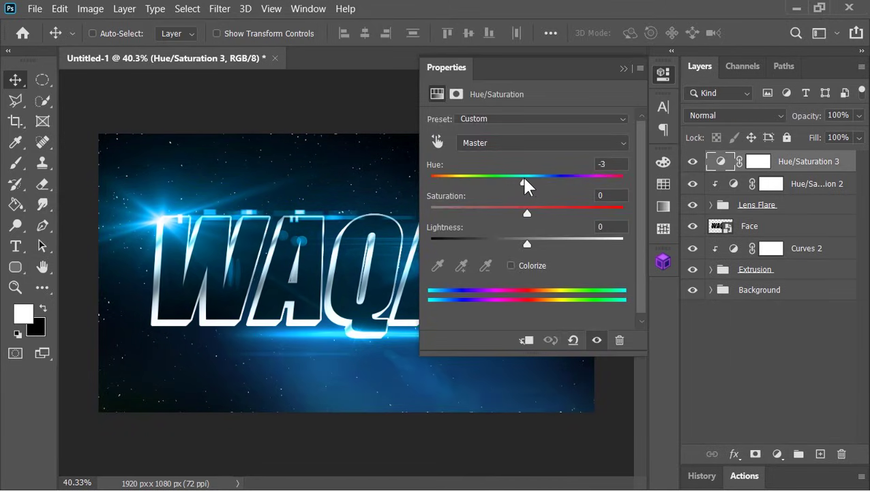
click(624, 69)
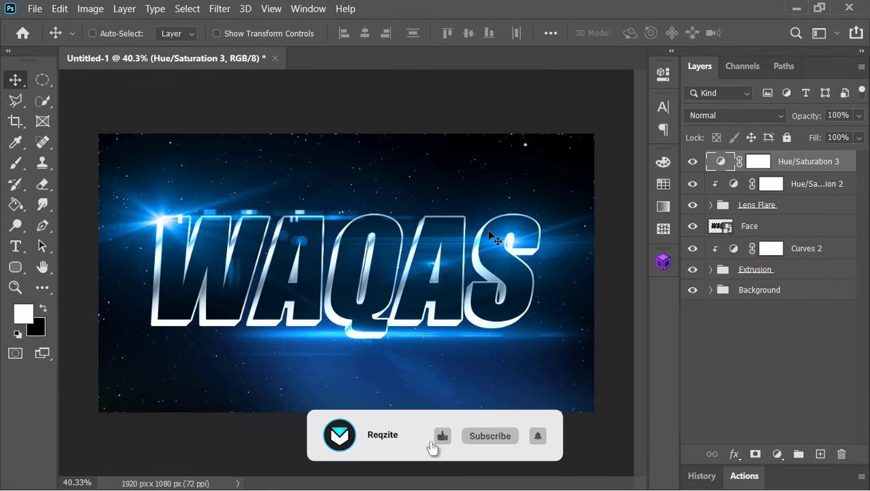
key(ctrl+plus)
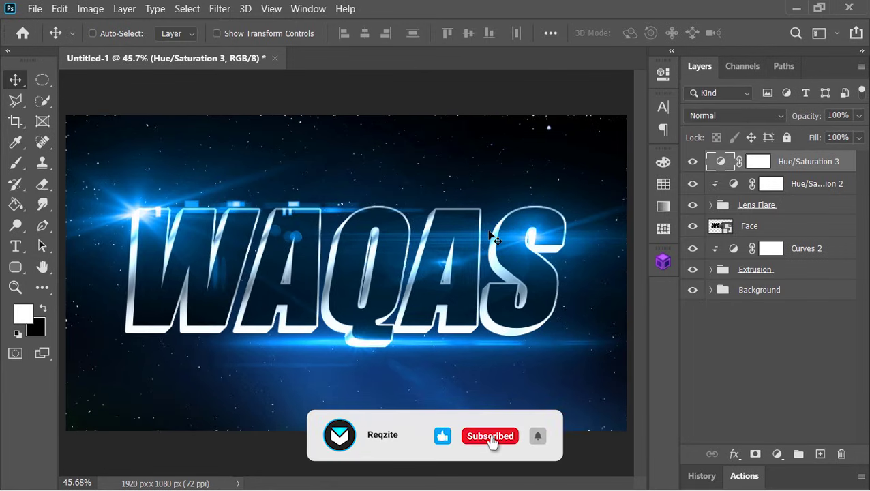